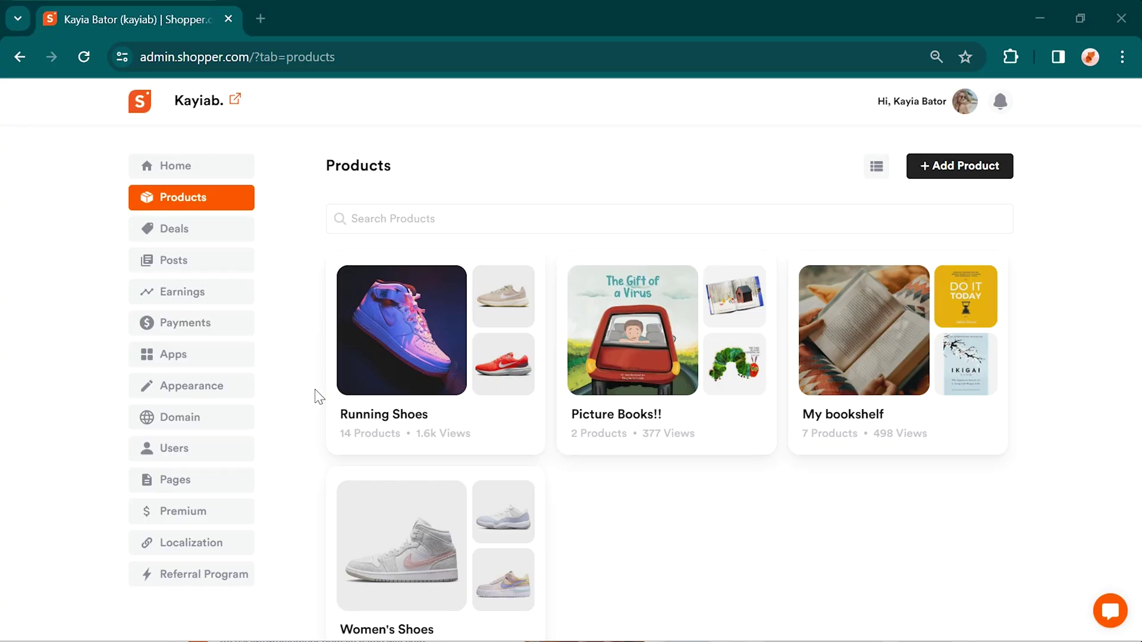
Step: Open the Running Shoes collection, scroll its product grid, and view the broken-link alerts
click(393, 366)
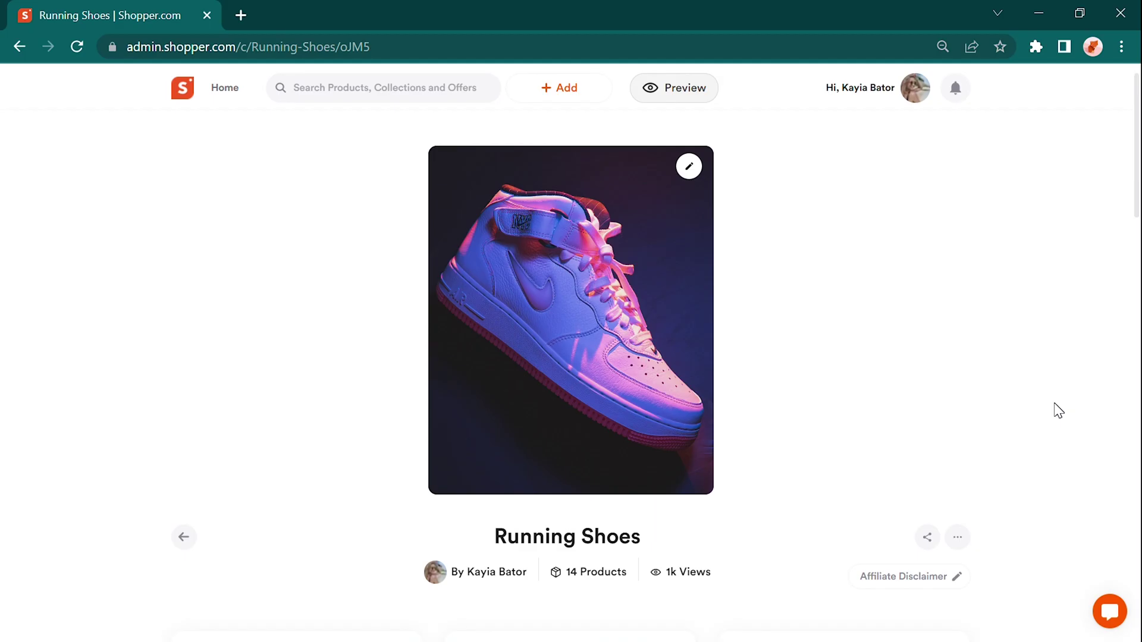
scroll(1058, 409, down, 8)
scroll(1057, 409, down, 8)
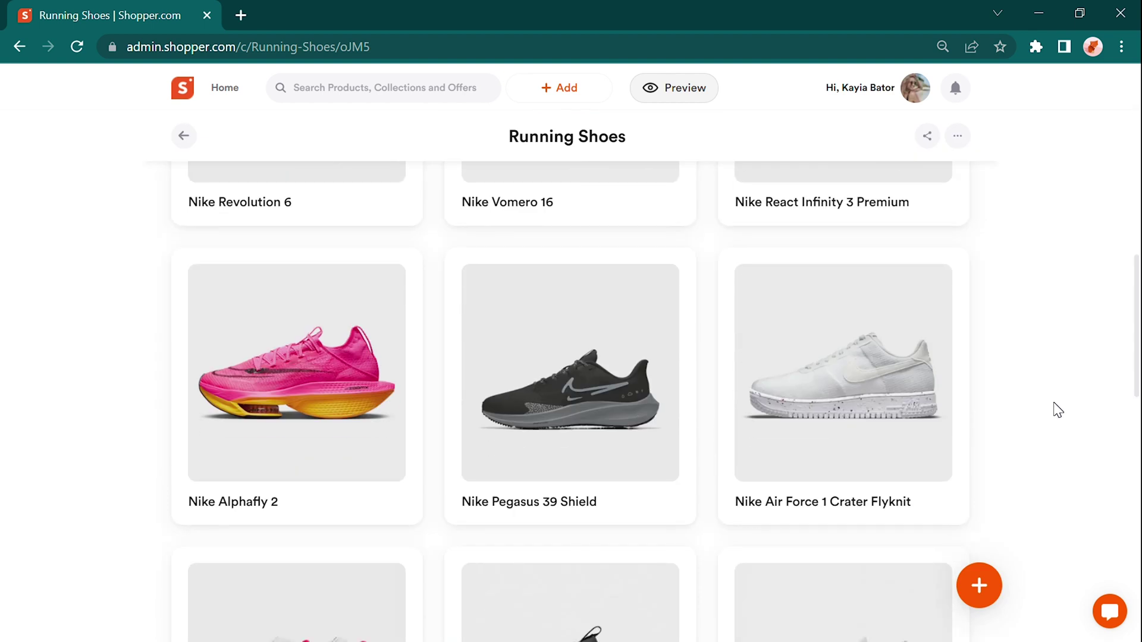
scroll(1057, 409, down, 3)
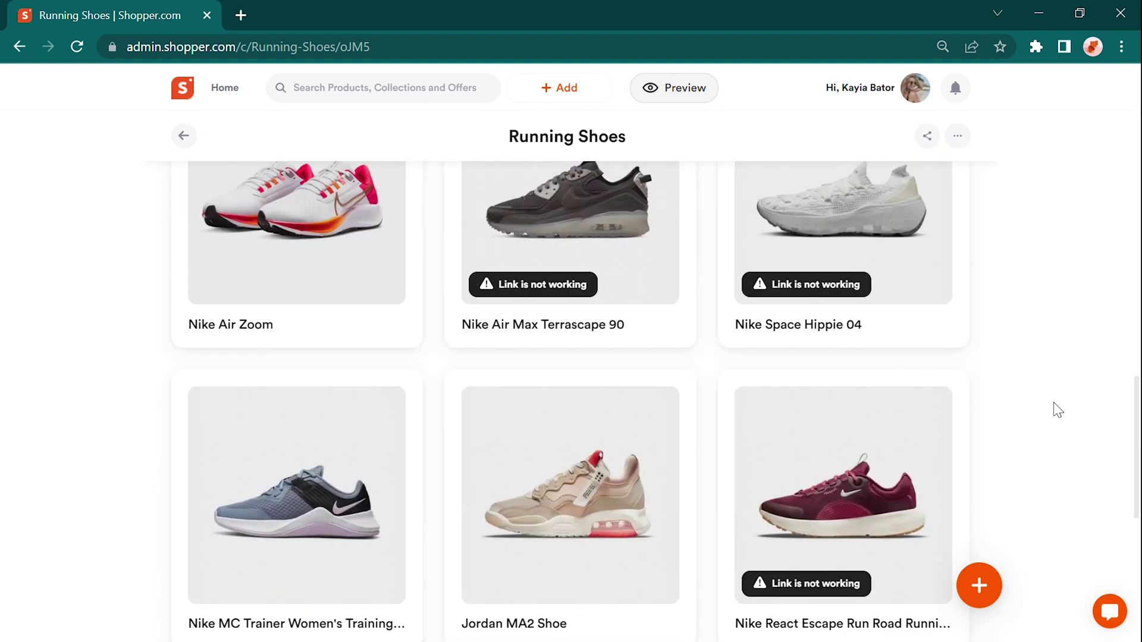
click(956, 89)
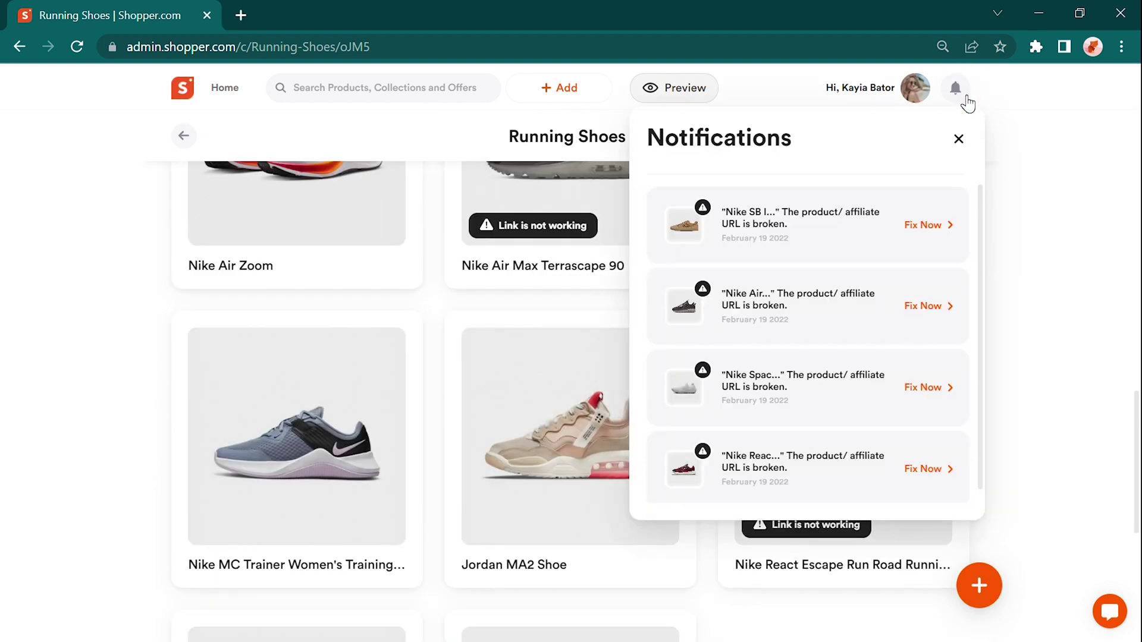
Step: Give Nike SB Ishod Wair Skate Shoes a custom affiliate URL and save it
click(938, 228)
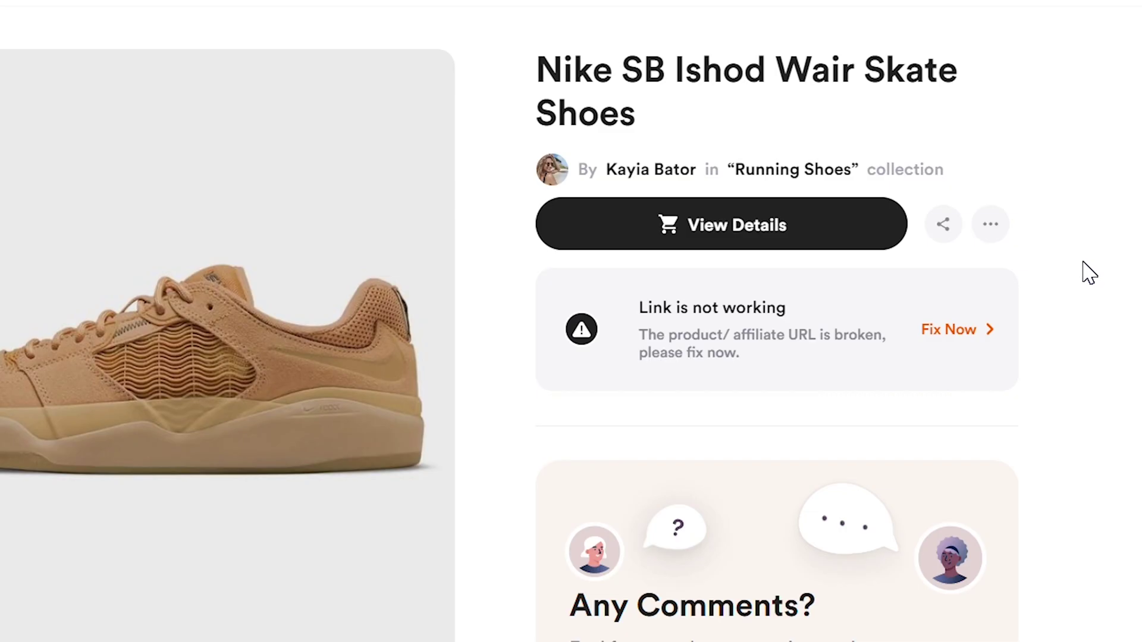
click(952, 333)
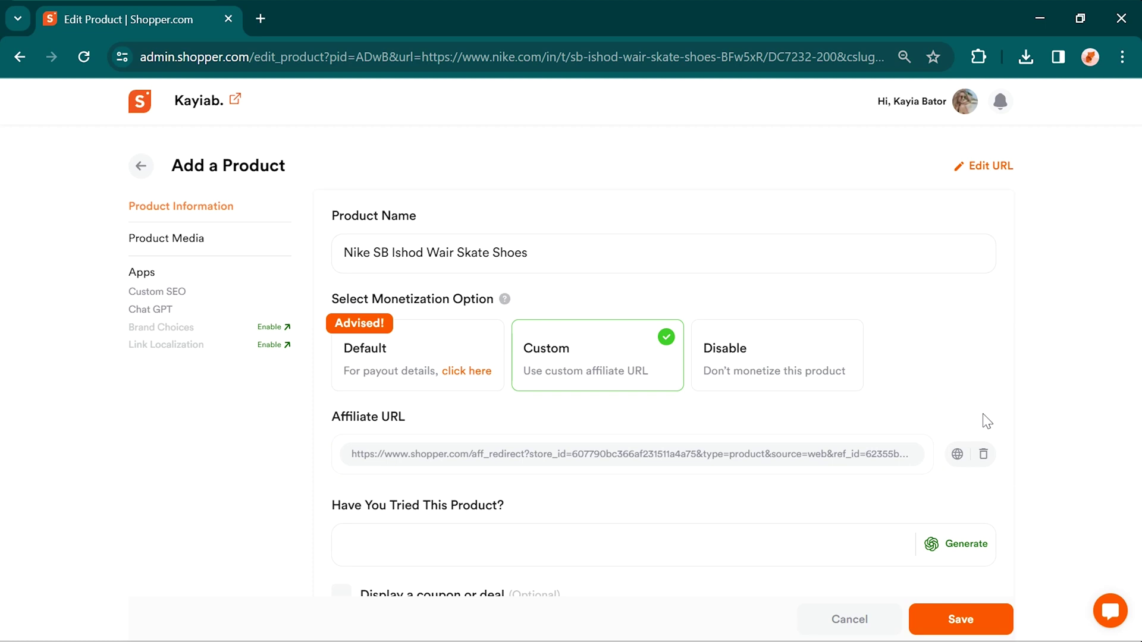
click(986, 621)
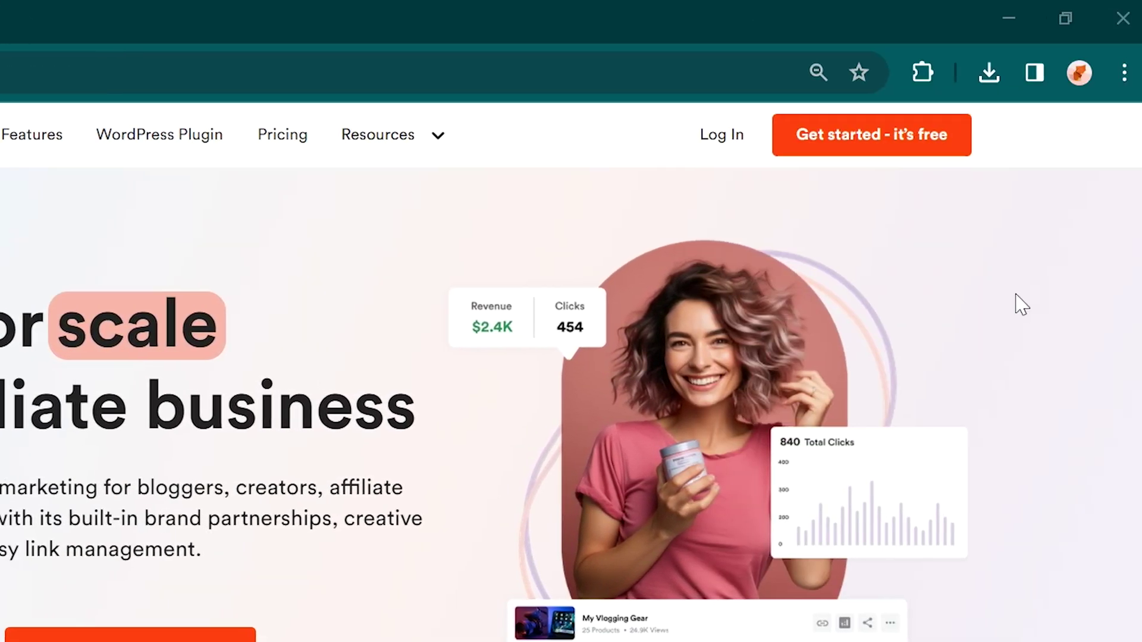
Step: Sign up with the user's first name, last name, e-mail address and password
click(905, 145)
click(466, 328)
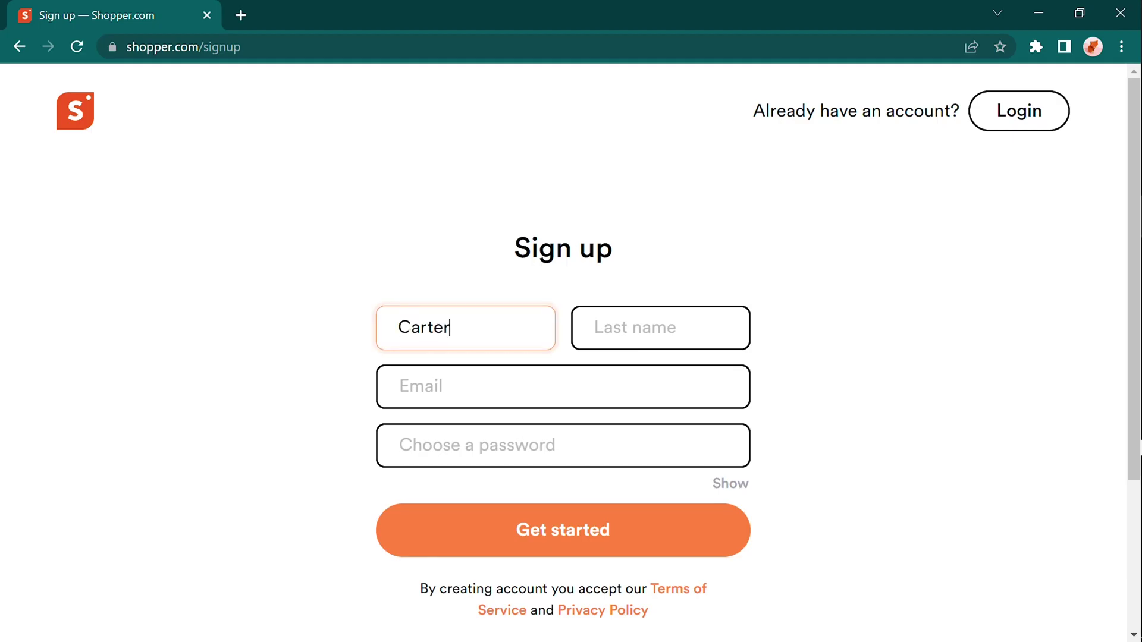
click(586, 327)
click(637, 386)
click(688, 443)
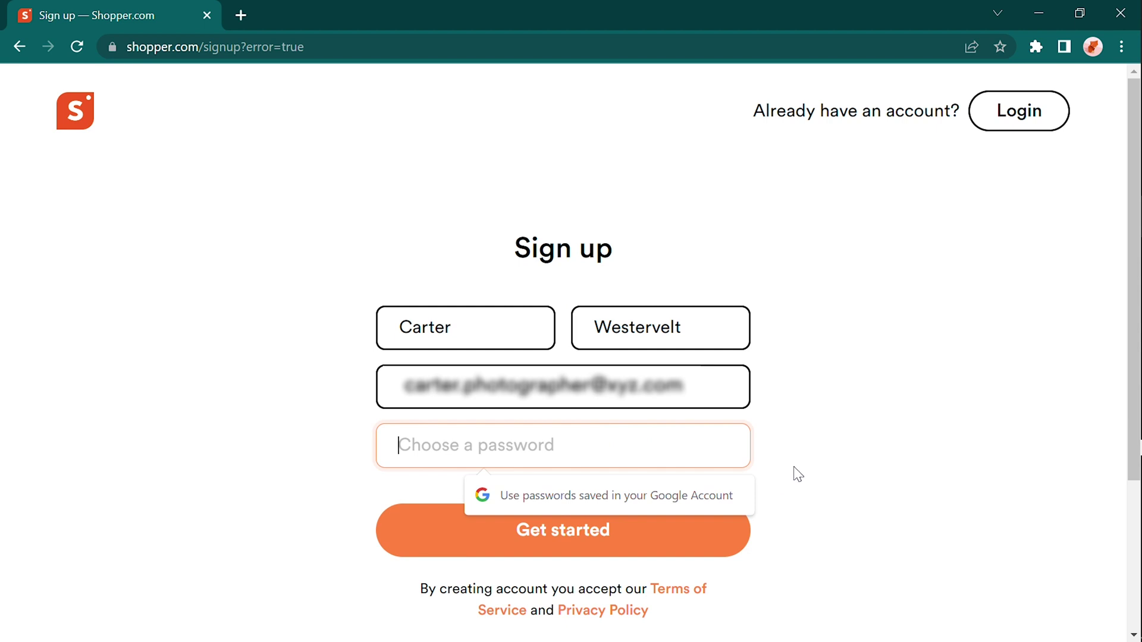
text(***********************)
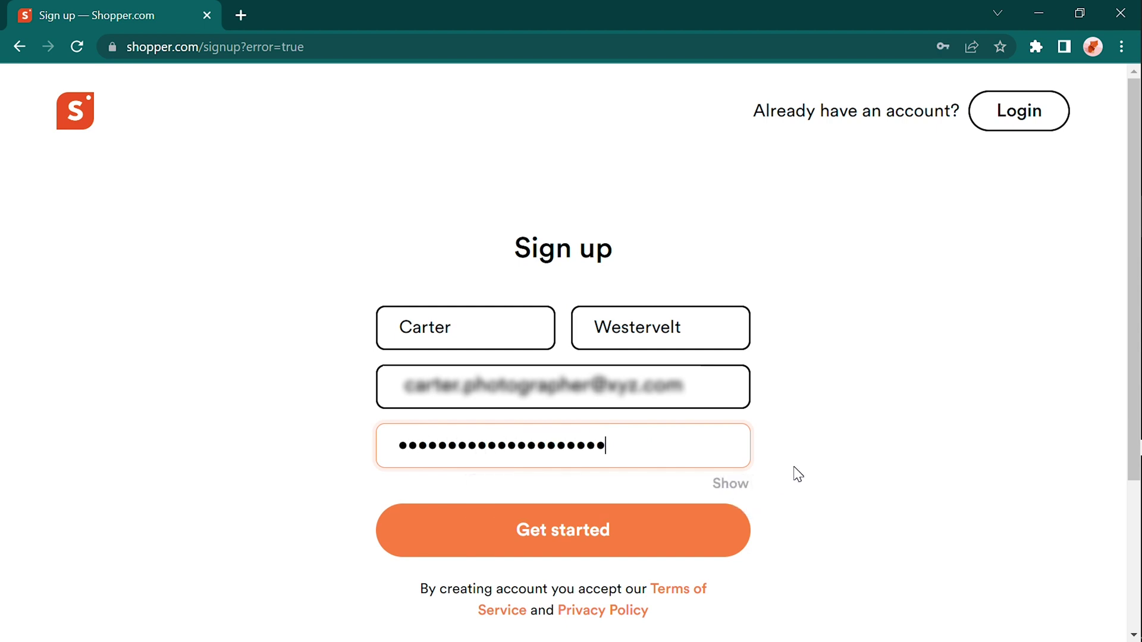
click(803, 530)
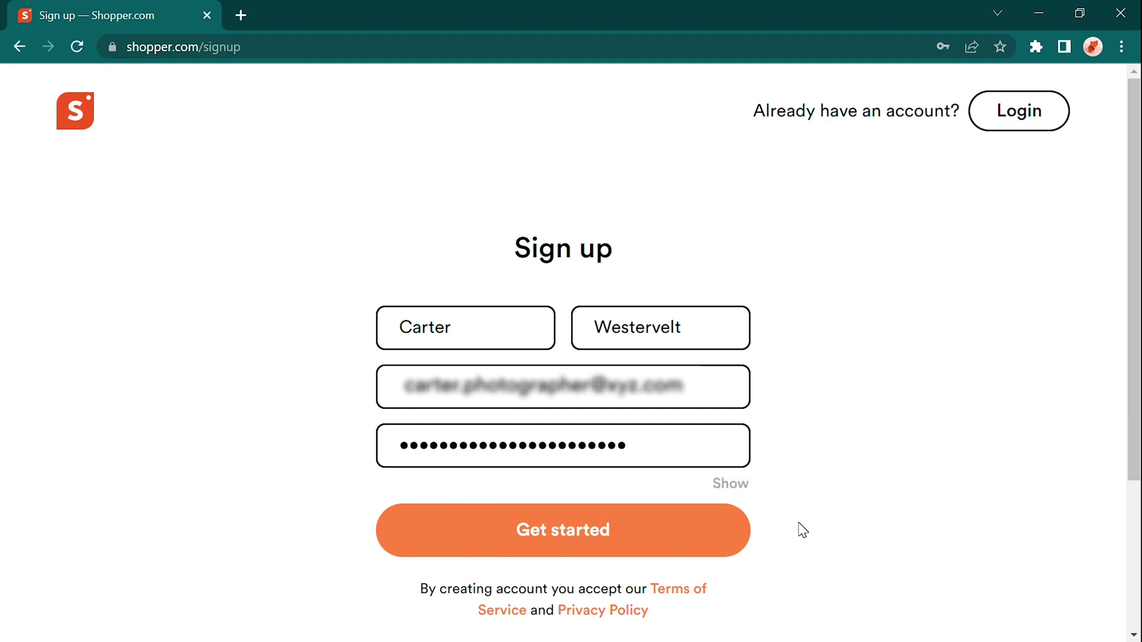
scroll(803, 530, down, 3)
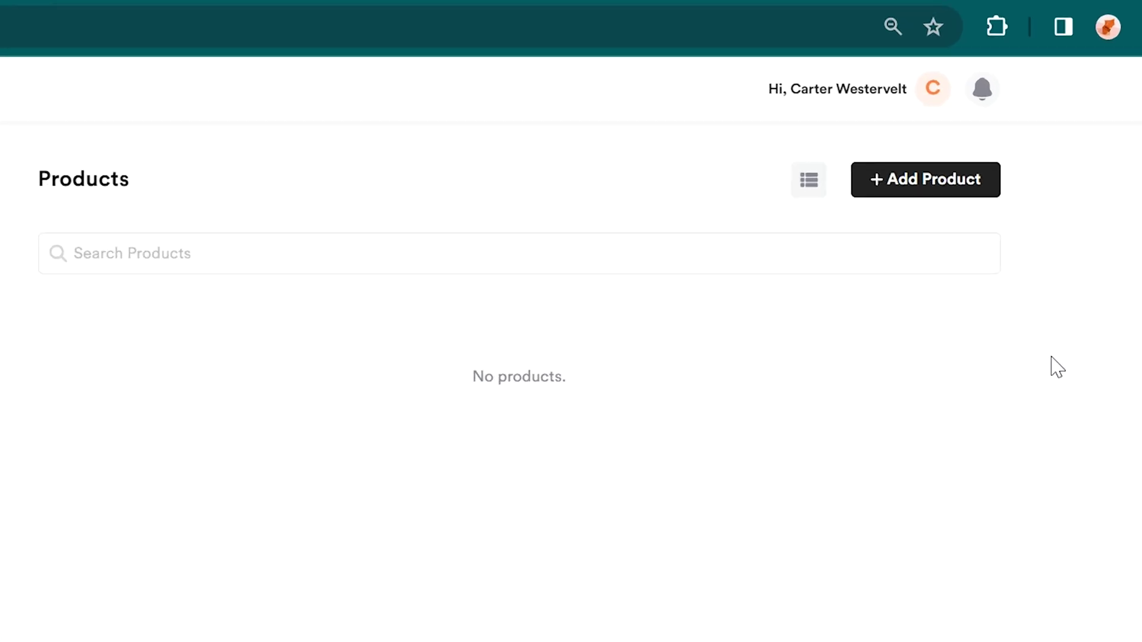
Step: Add a product from the pasted Nike URL, loading Nike Pegasus 40 Women's Road Running Shoes
click(983, 189)
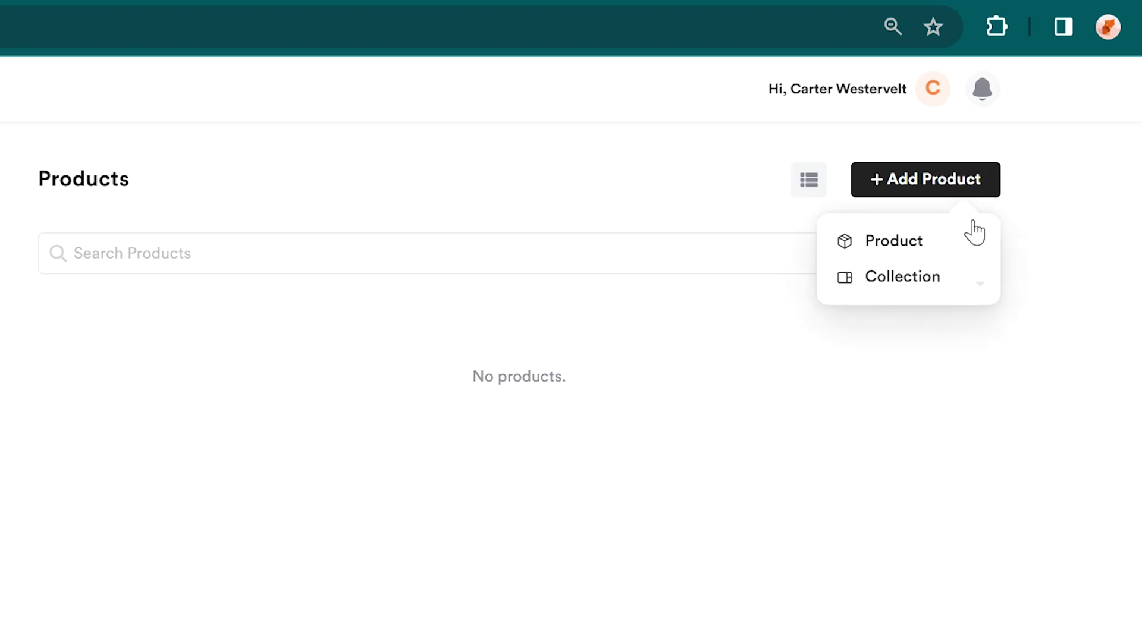
click(938, 244)
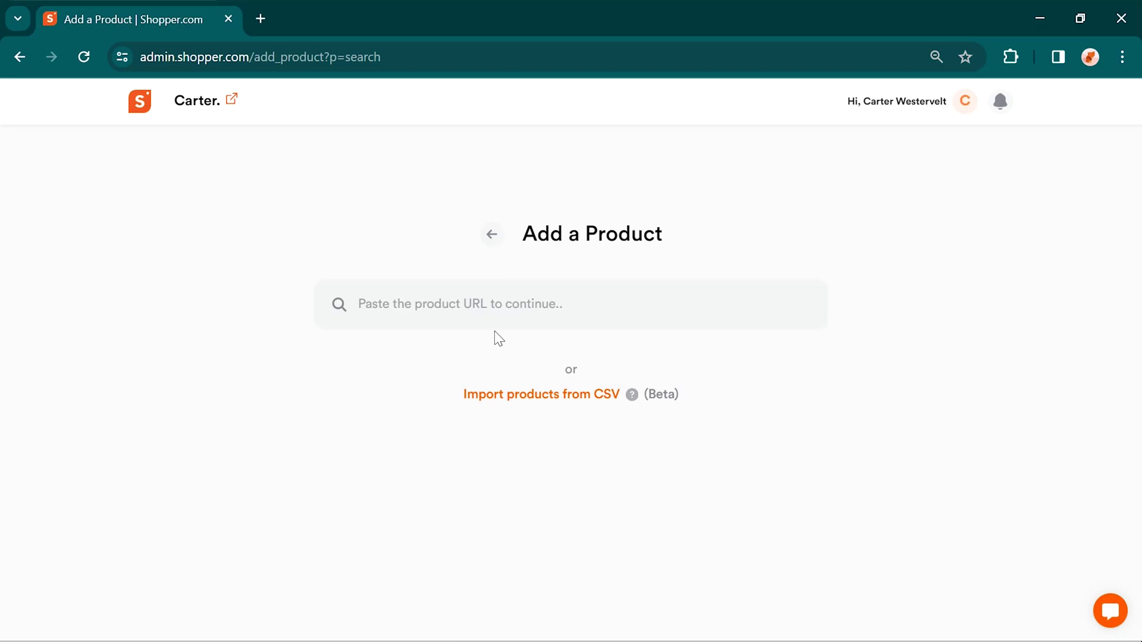
text(https://www.nike.com/in/t/pegasus-40-road-running-shoes-4TS8dd/DV3854-010)
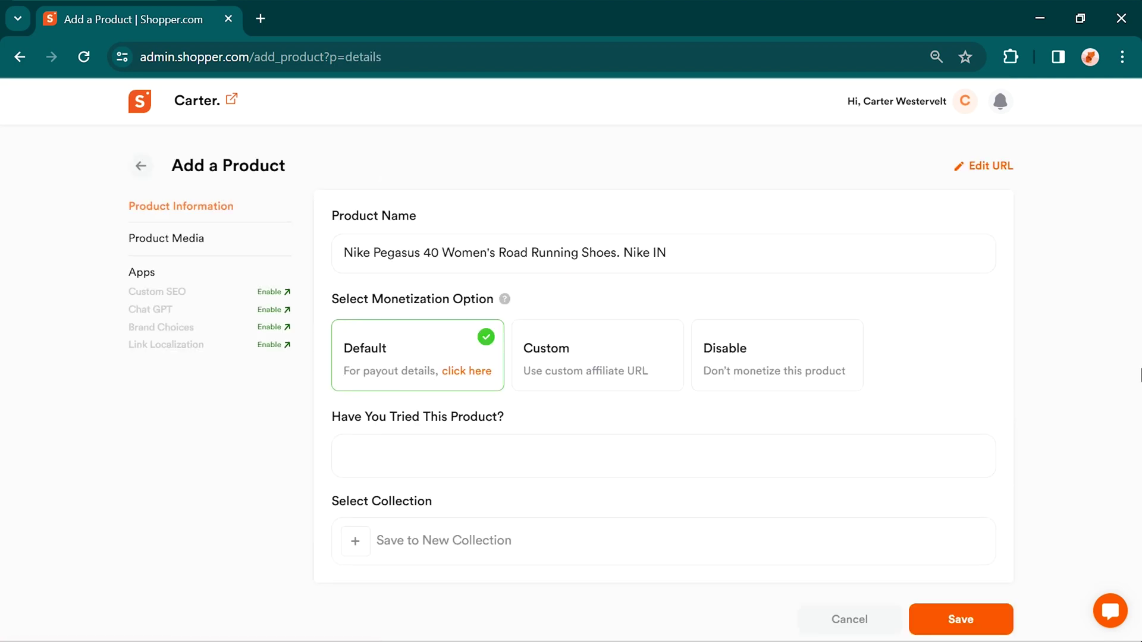
scroll(1015, 395, down, 6)
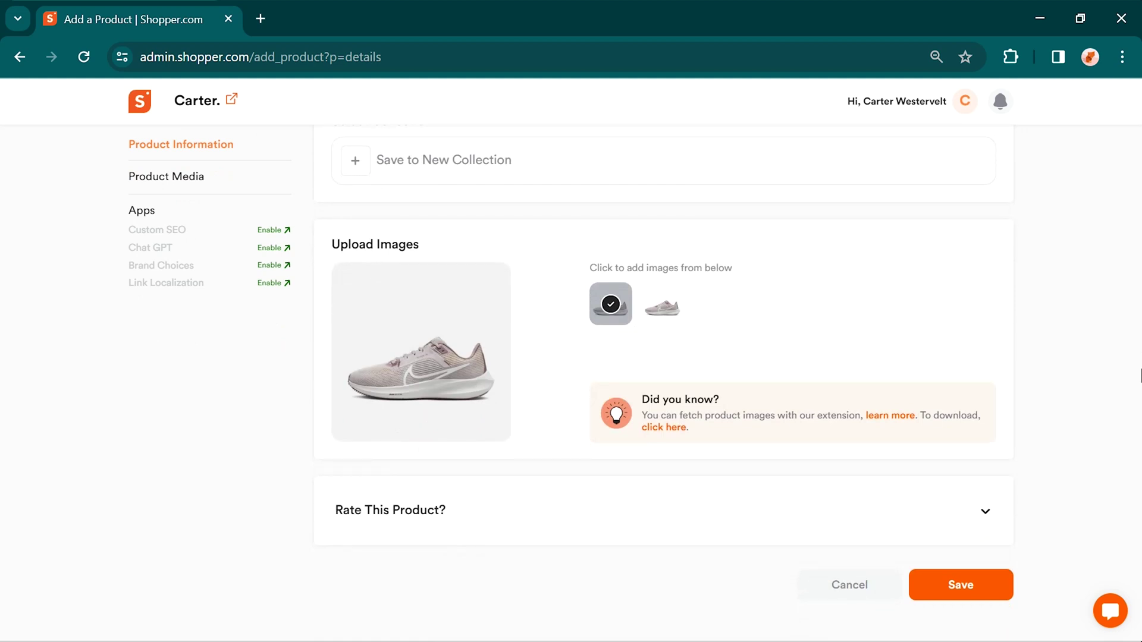
scroll(1141, 376, up, 6)
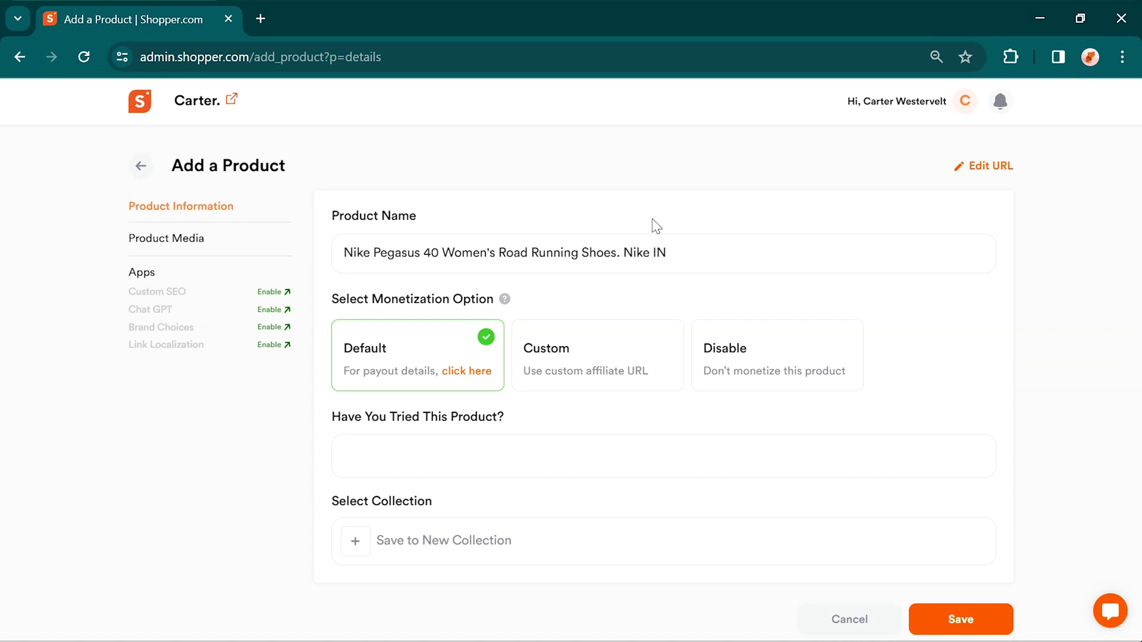
Step: Shorten the product name to 'Nike Pegasus 40' and add the note 'It's light and comfy :)'
drag(444, 261, 721, 259)
key(BackSpace)
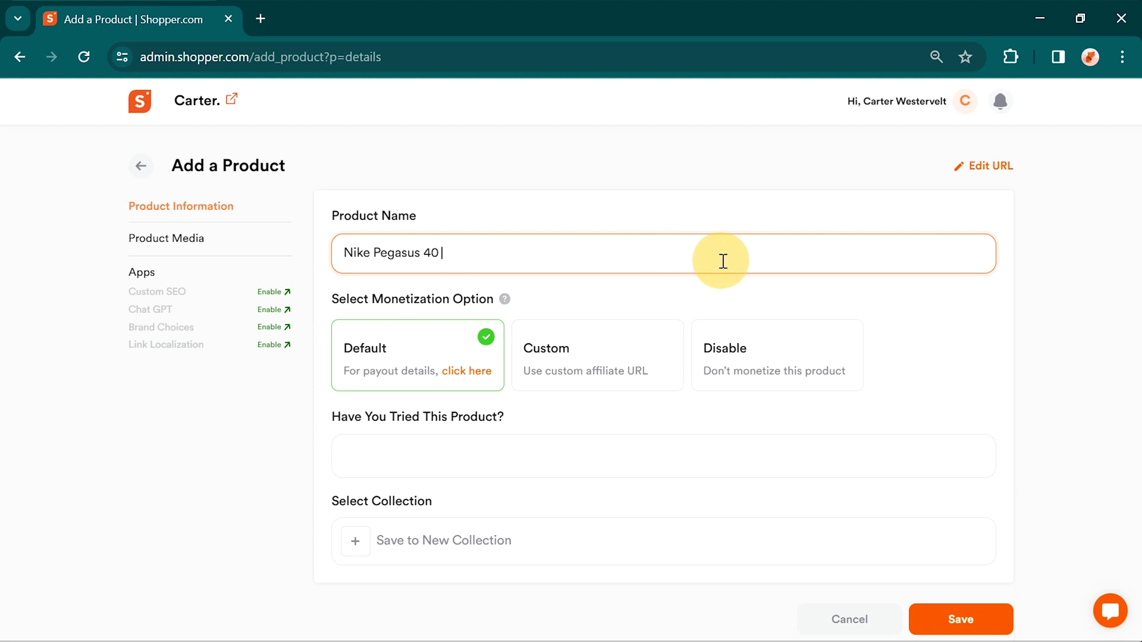
click(477, 458)
text(It's light and comfy :))
Step: Replace the fetched product image with an uploaded shoe photo
scroll(1011, 440, down, 8)
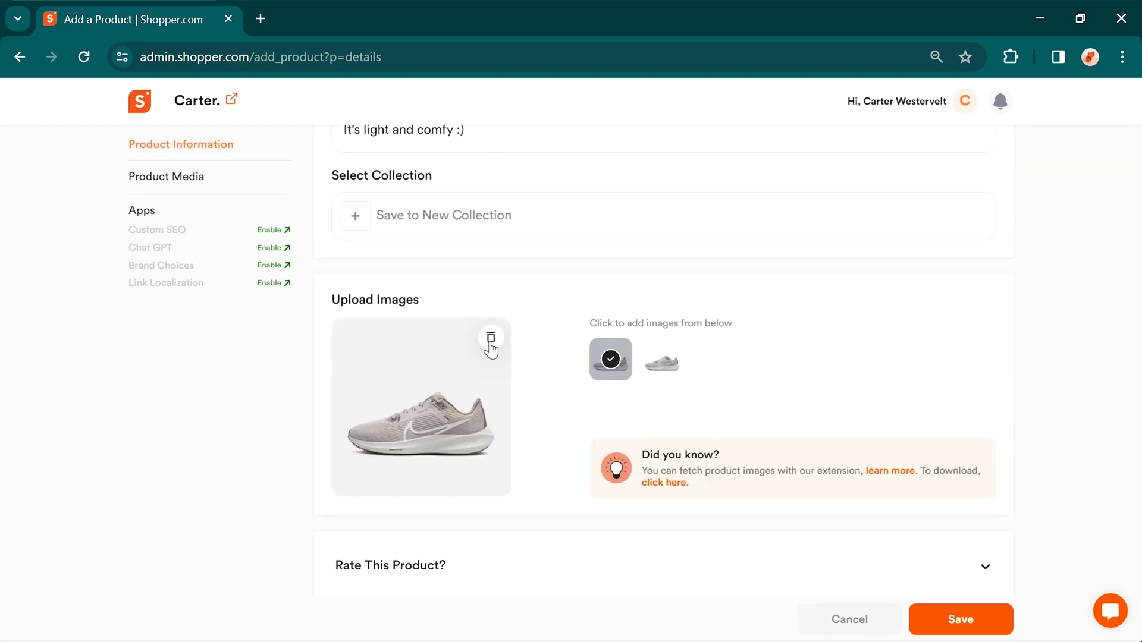
click(492, 334)
click(420, 368)
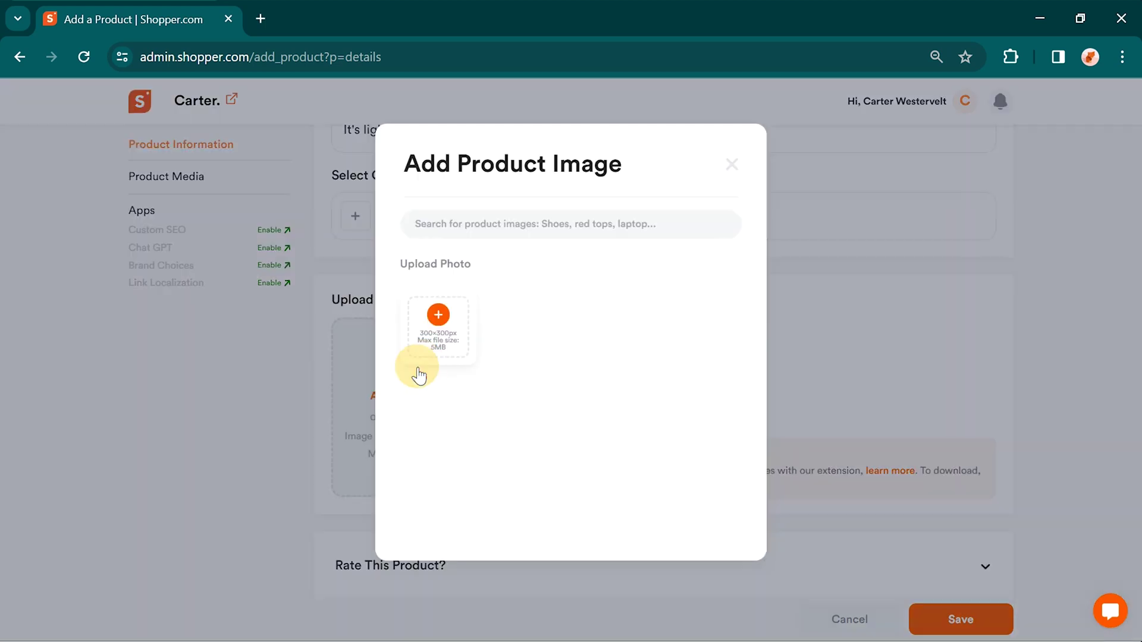
click(439, 314)
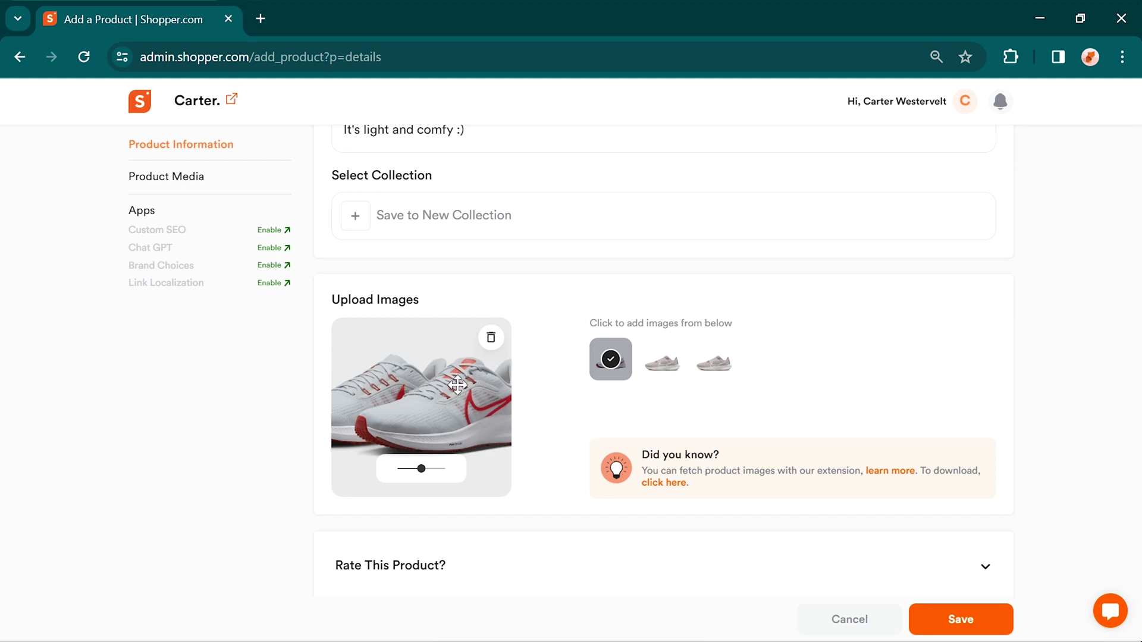
scroll(478, 387, down, 3)
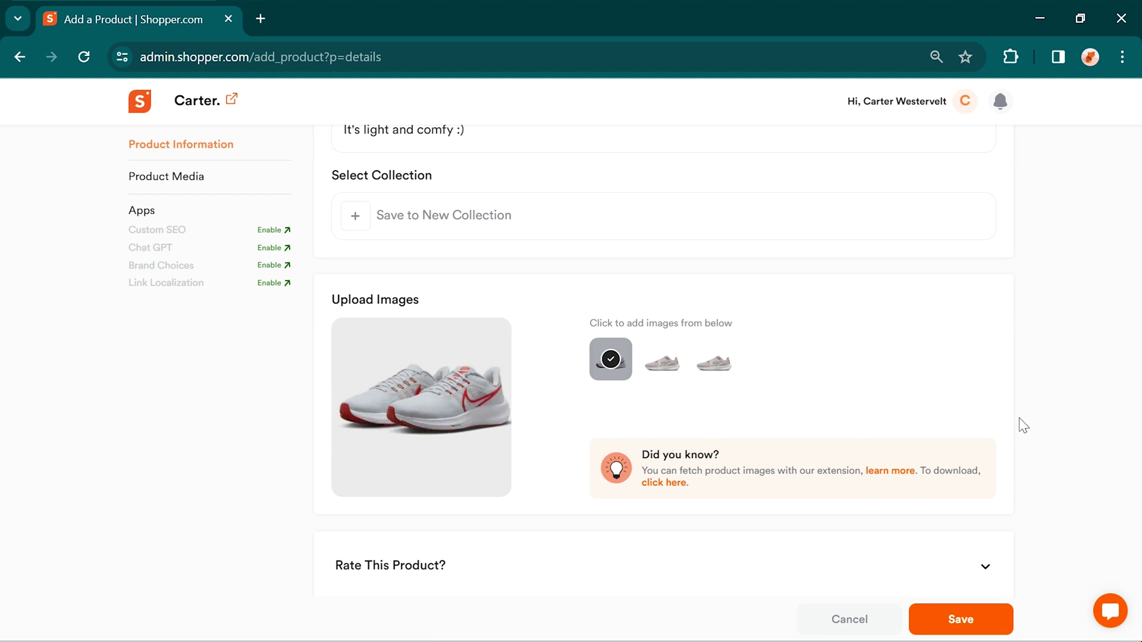
scroll(1023, 425, up, 5)
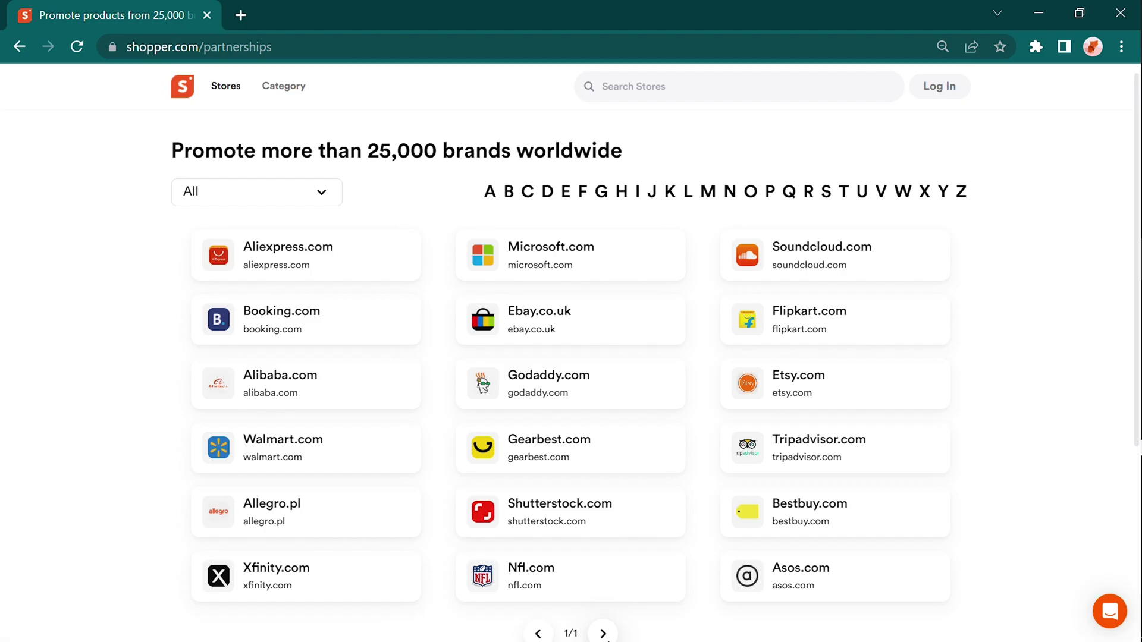
Step: Get the Nike.com affiliate link from page 2 of the partner brands directory
click(609, 634)
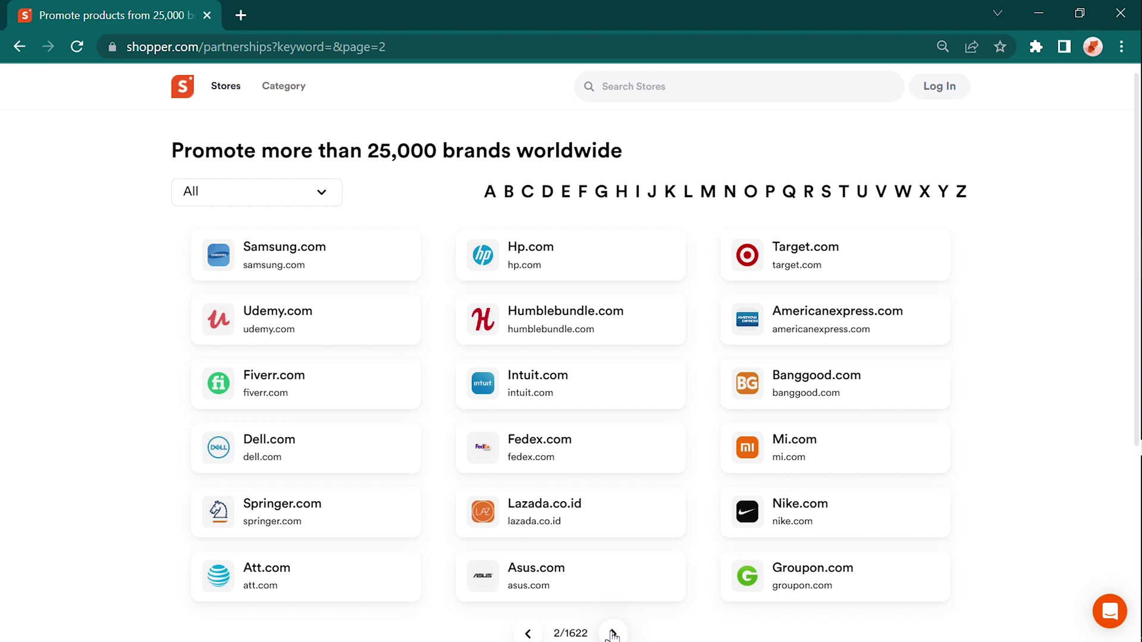
click(751, 513)
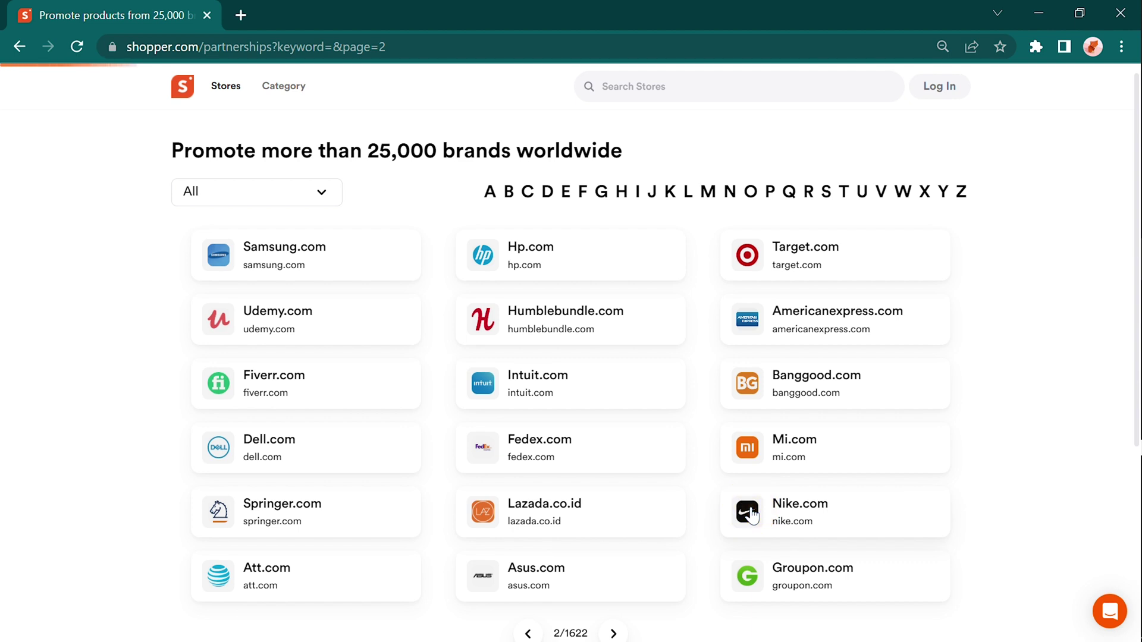
scroll(690, 616, down, 2)
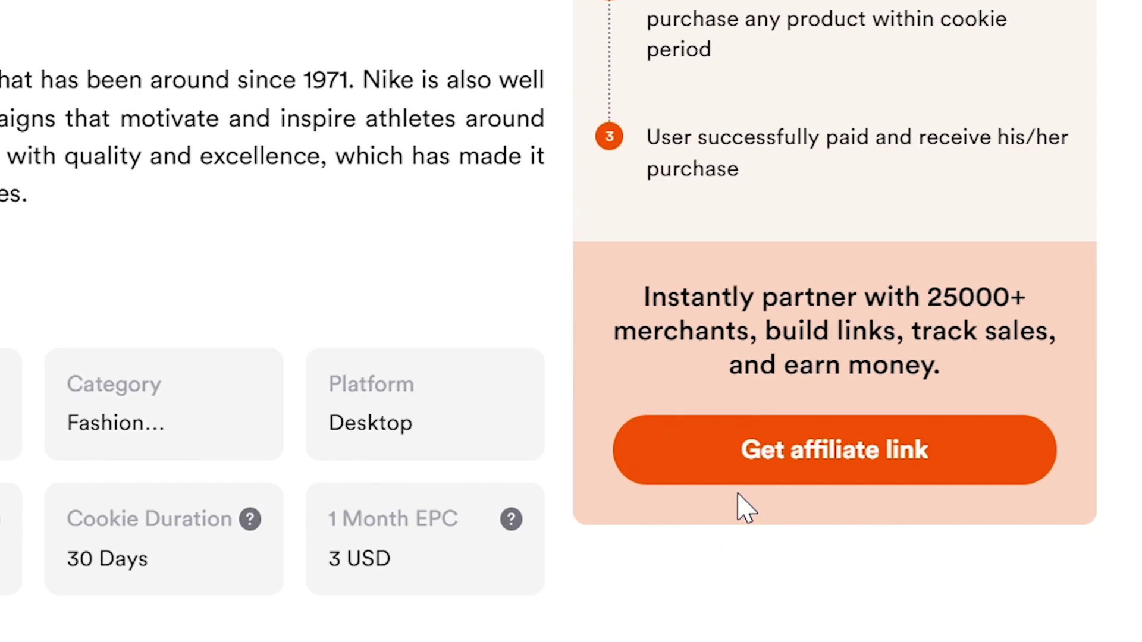
click(810, 609)
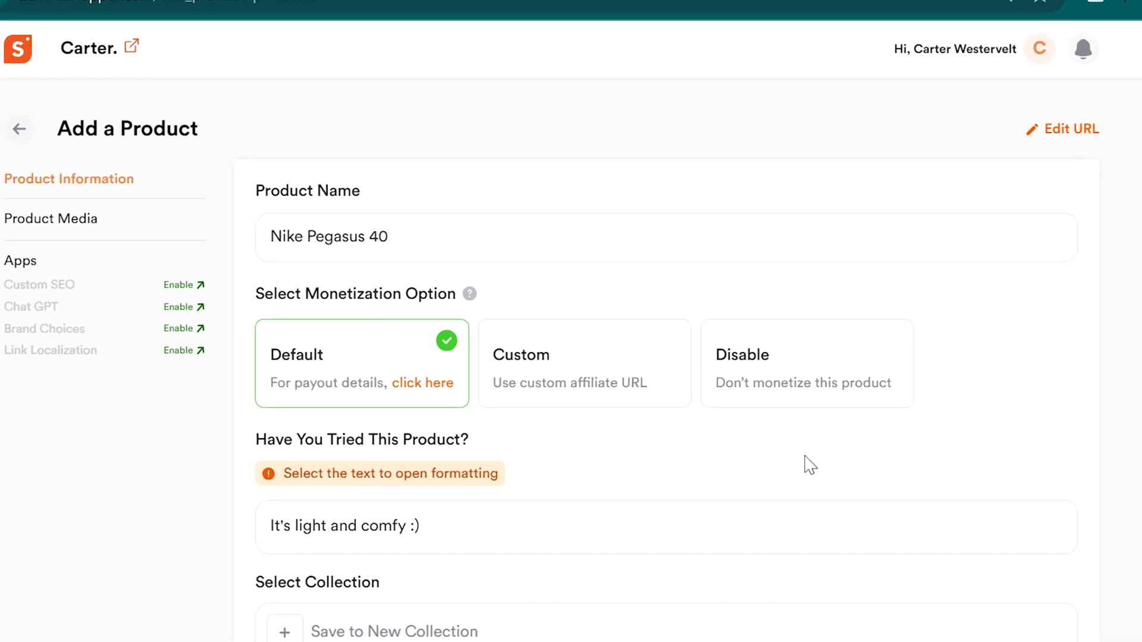
Step: Paste the Nike affiliate link as a custom URL, then switch to Disable monetization
click(609, 405)
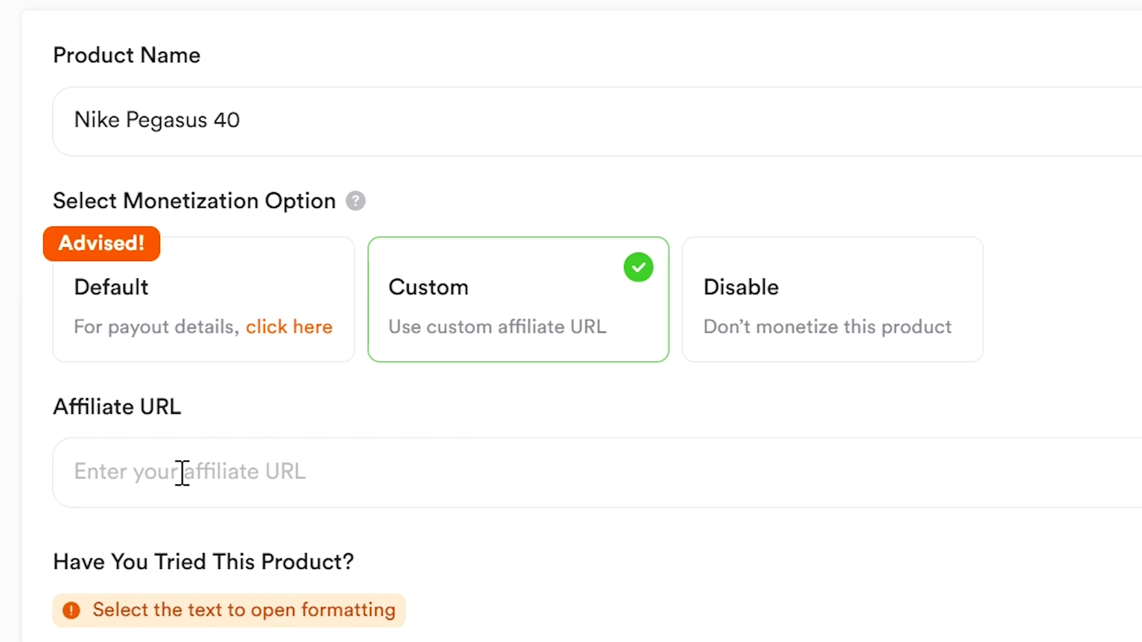
click(182, 473)
text(https://www.awin1.com/cread.php?s=2996066&v)
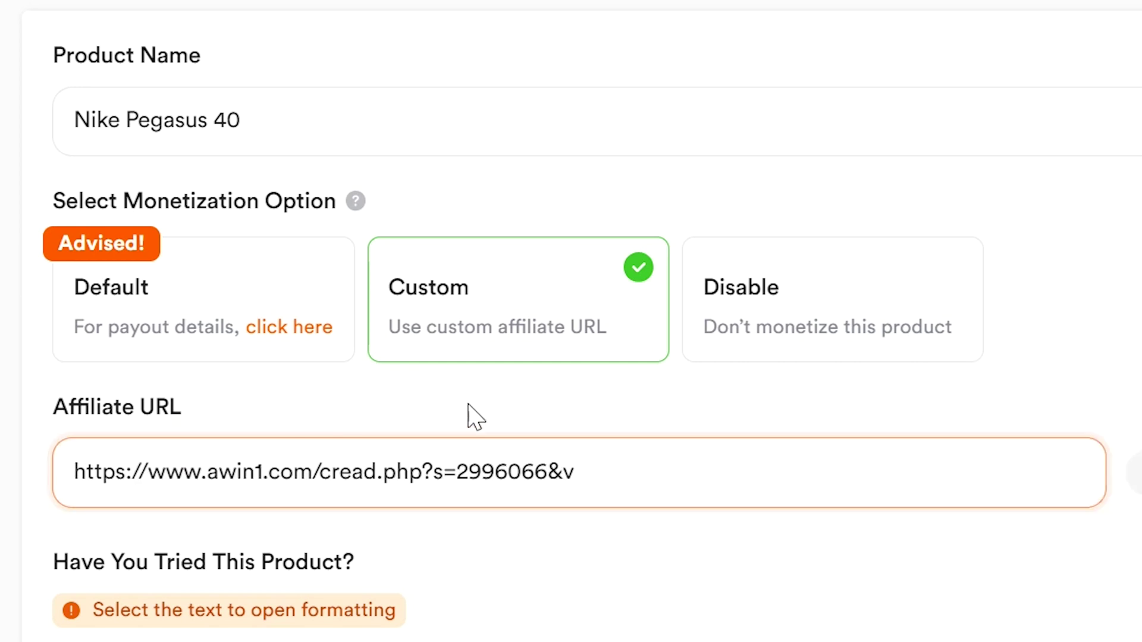
click(467, 407)
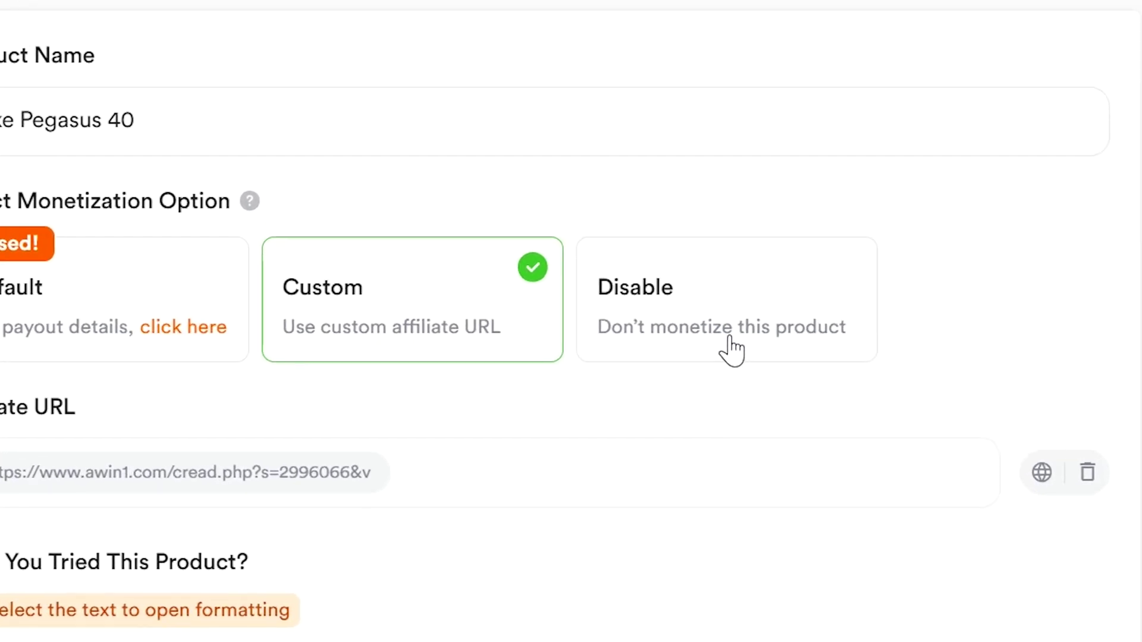
click(731, 350)
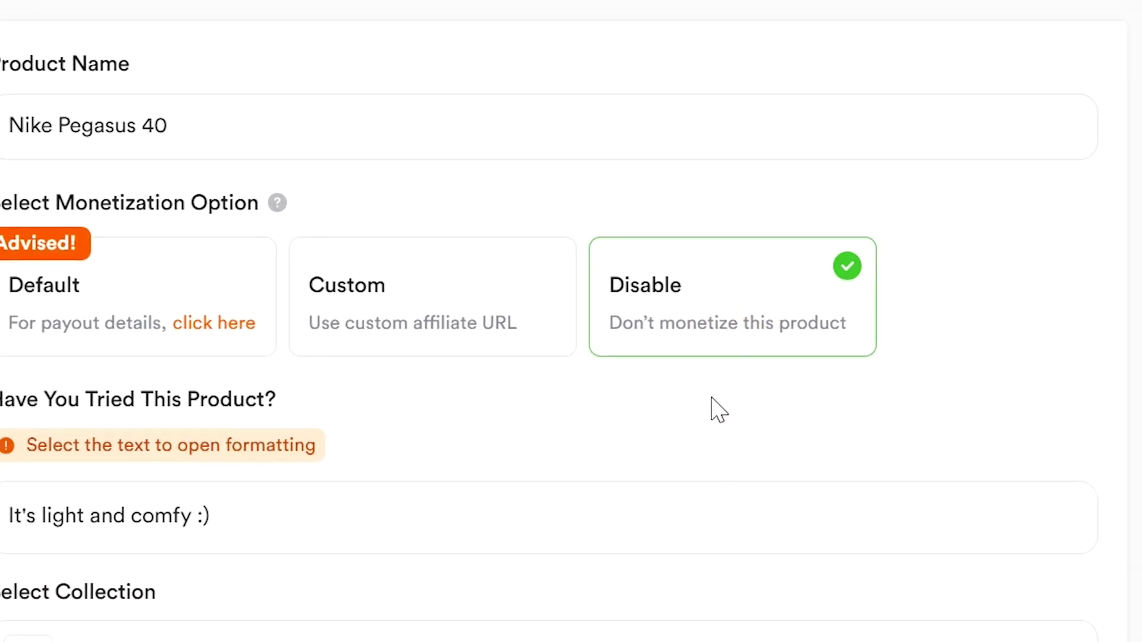
Step: Set Default monetization and add the product to a new 'Running shoes' collection
click(224, 303)
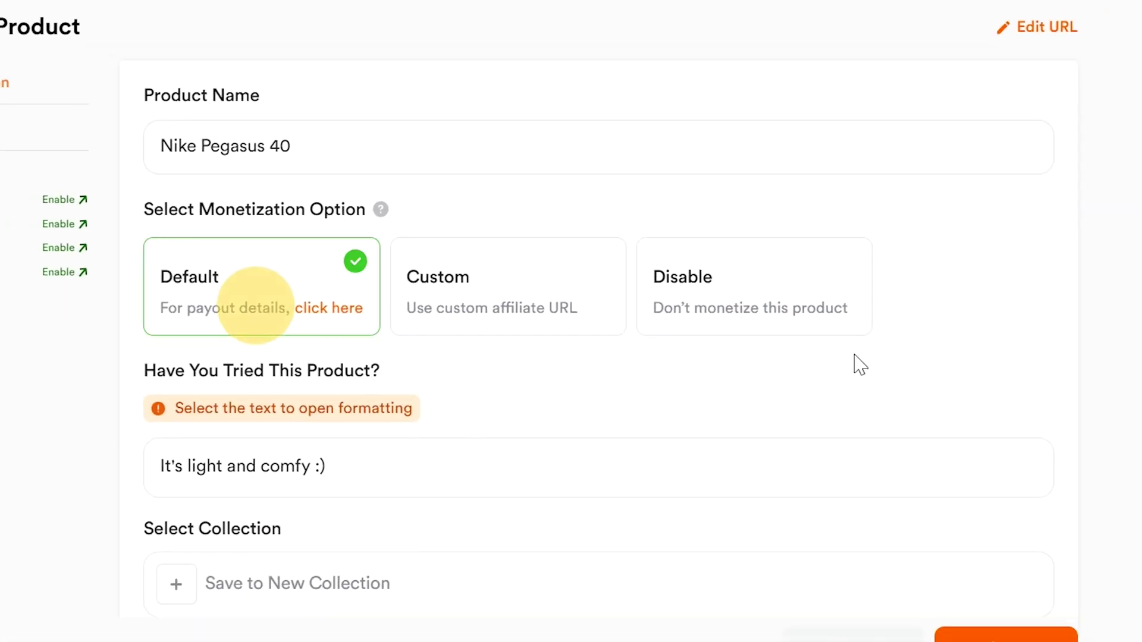
scroll(982, 364, down, 4)
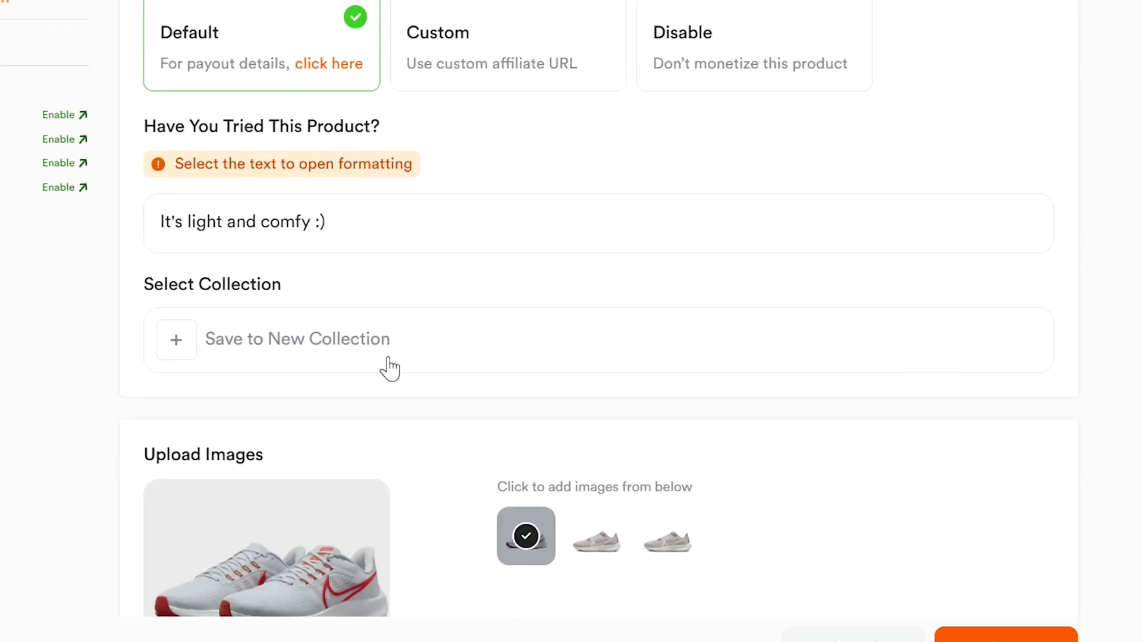
click(327, 340)
click(308, 237)
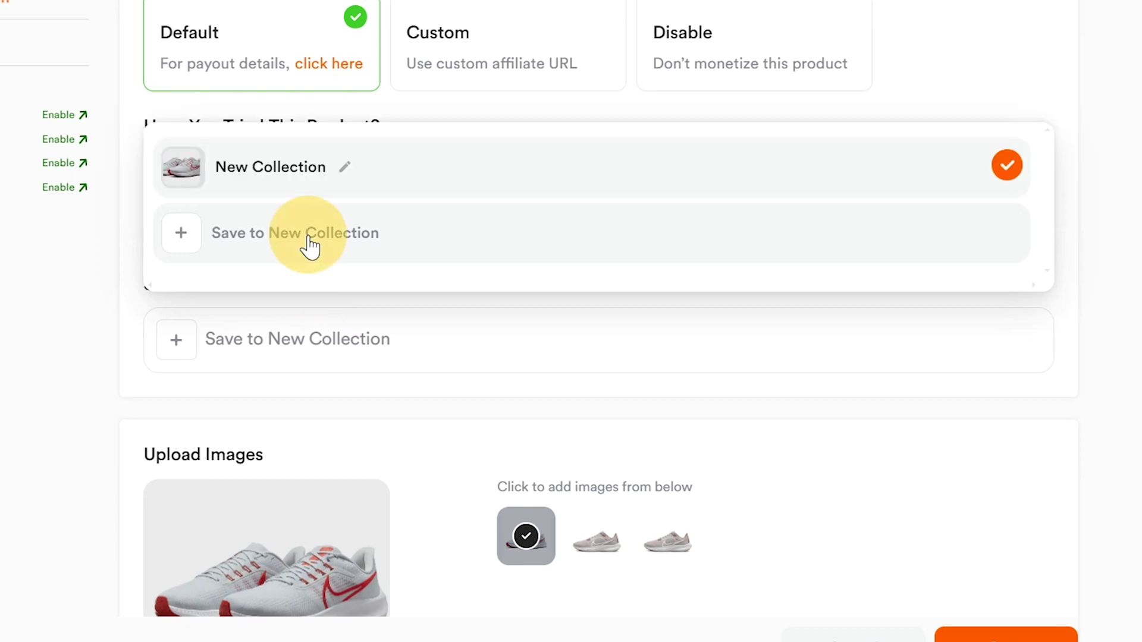
click(327, 169)
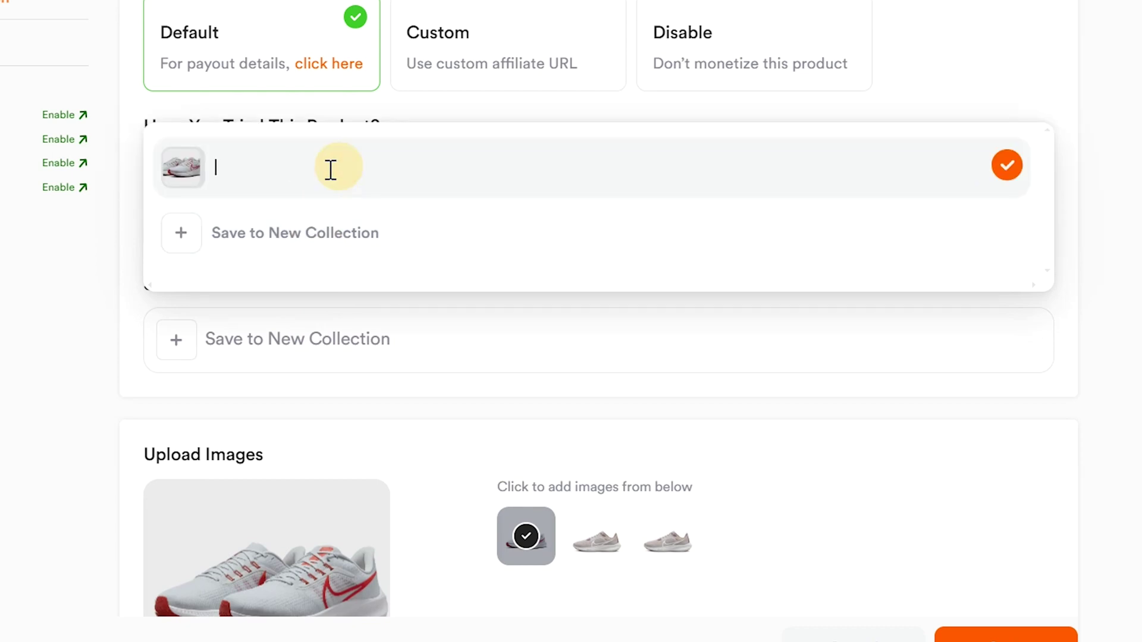
text(Running shoes)
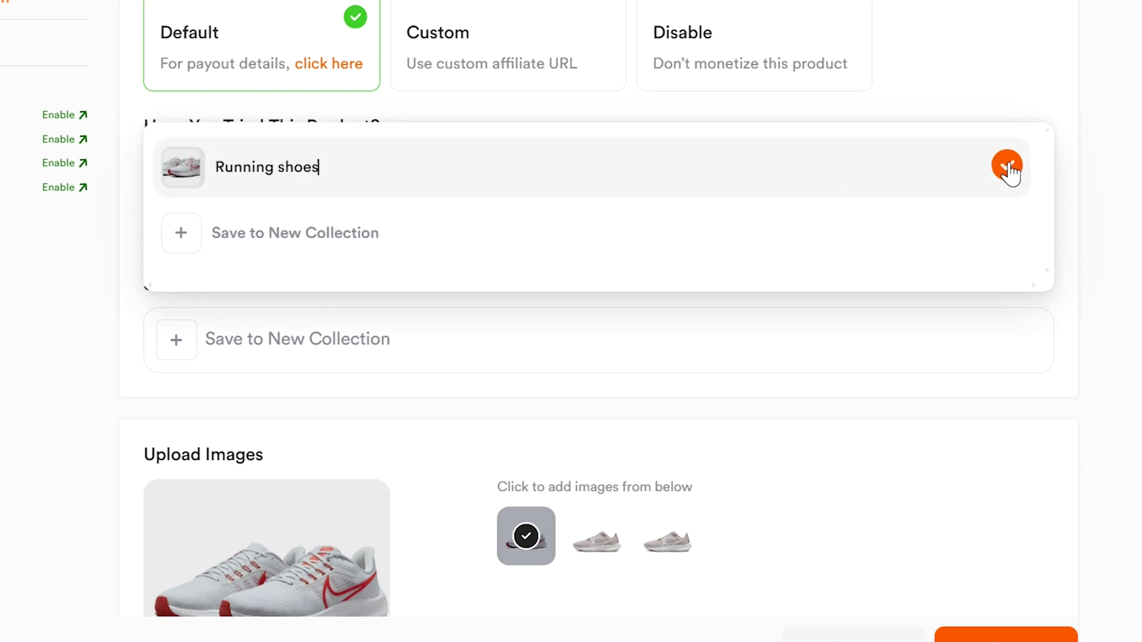
click(1007, 167)
click(1071, 310)
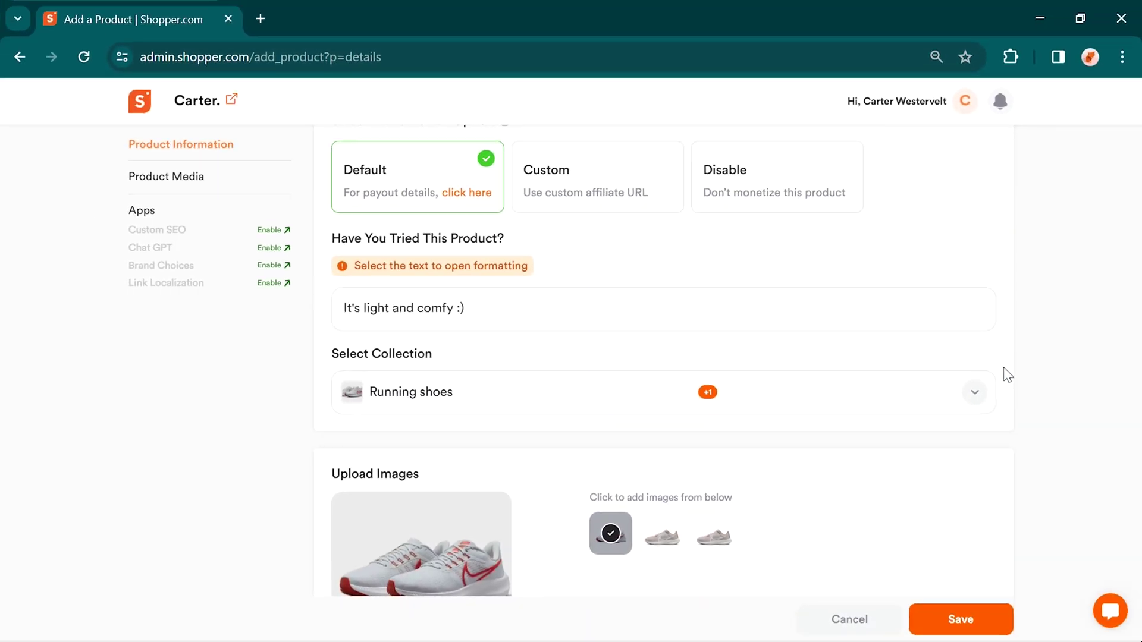
Step: Save Nike Pegasus 40, copy its share link, and pick a product CSV to import
click(971, 619)
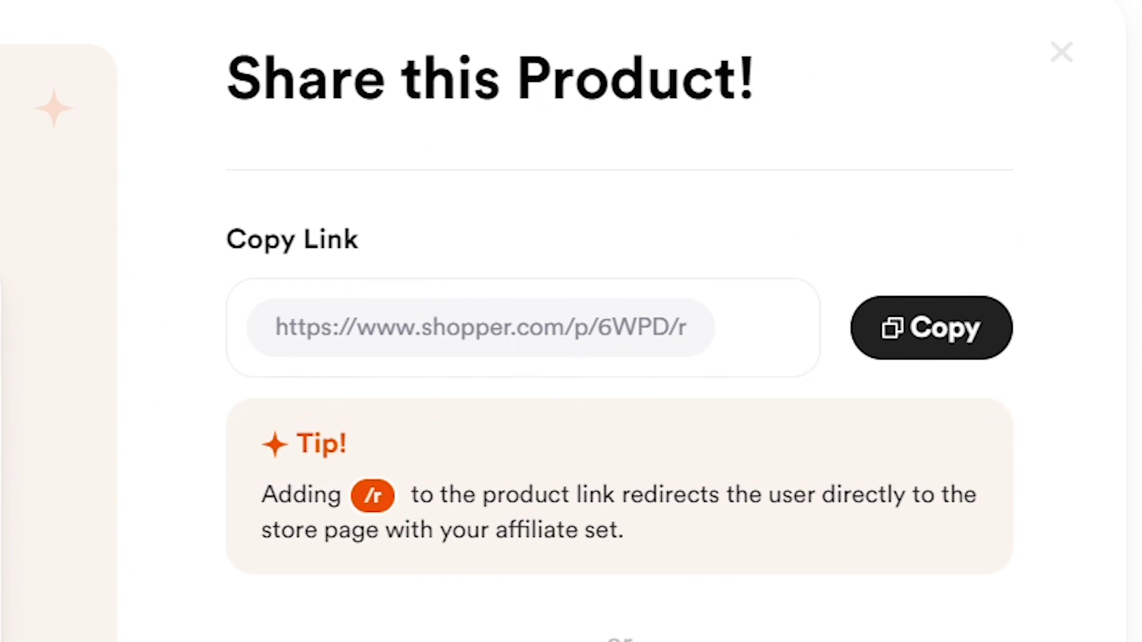
click(951, 348)
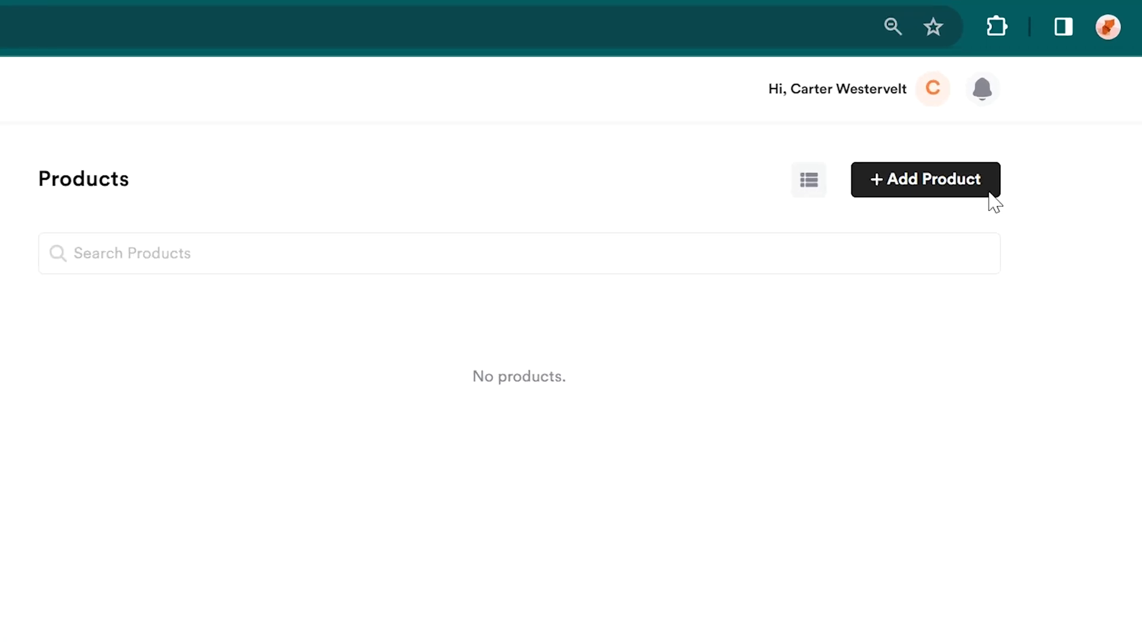
click(984, 195)
click(936, 244)
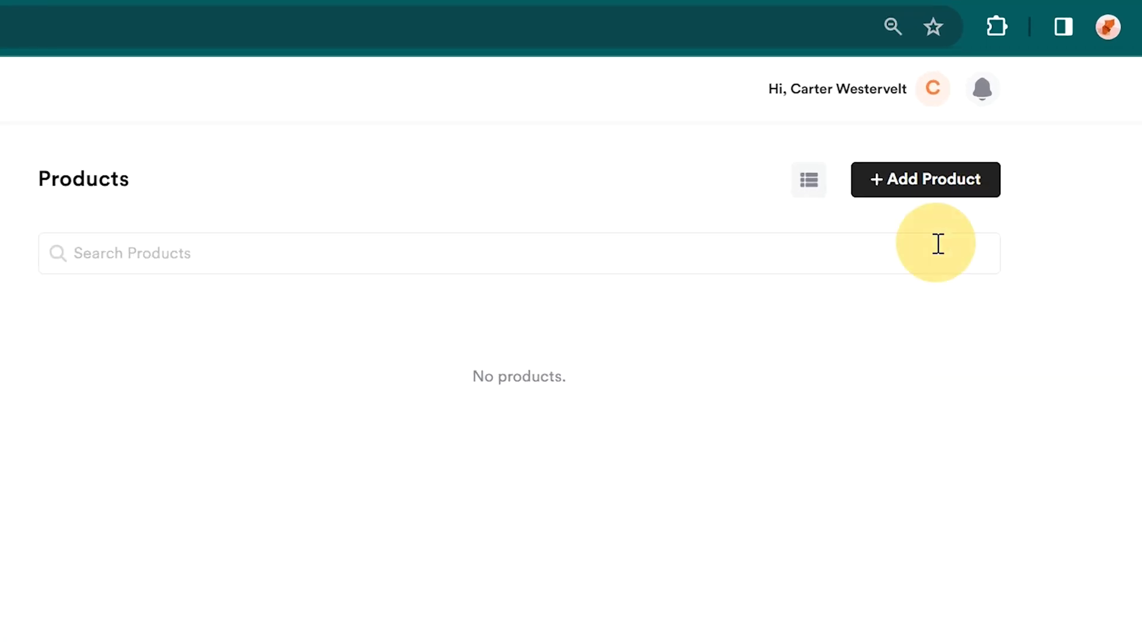
click(416, 384)
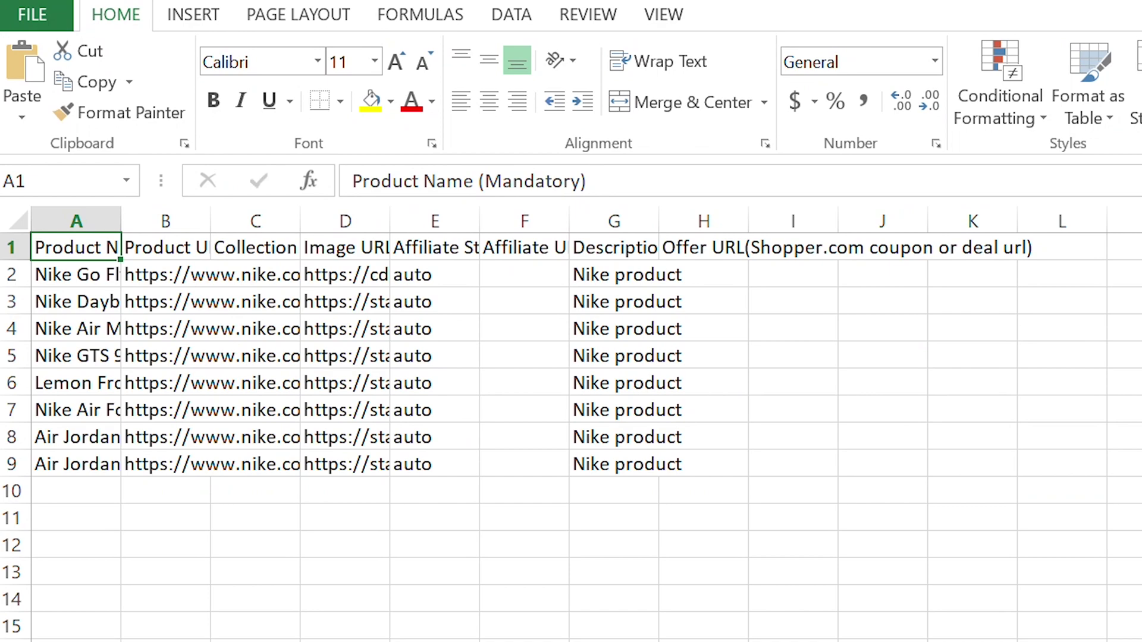
click(569, 301)
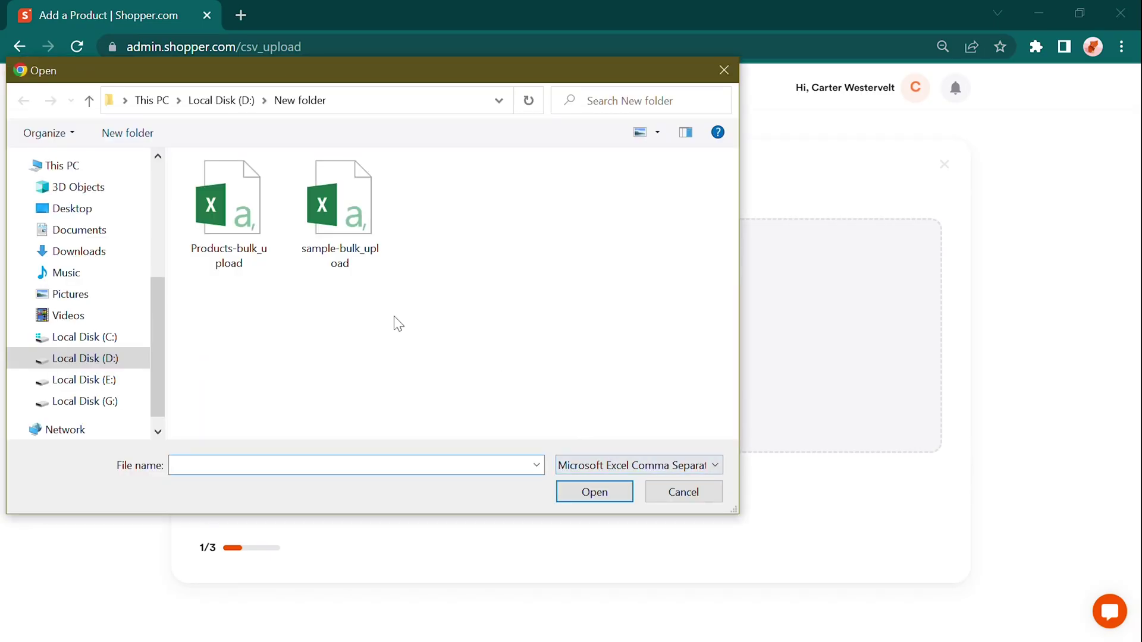
click(230, 216)
Step: Confirm the CSV file and add the previewed Nike products to the store
click(591, 498)
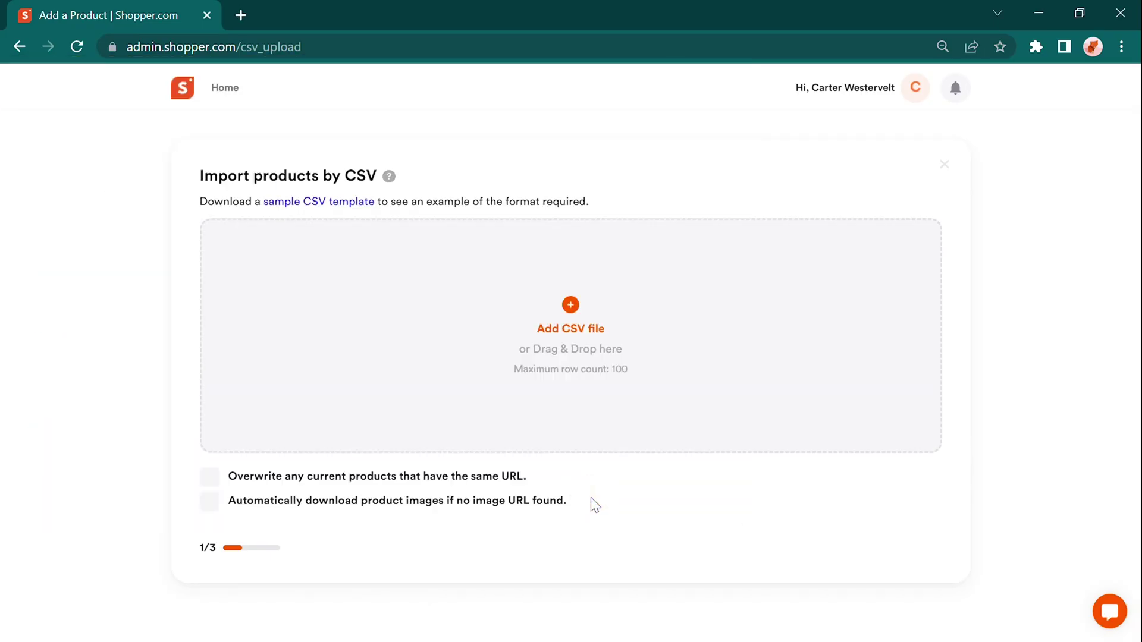
click(886, 410)
scroll(773, 535, down, 2)
click(893, 572)
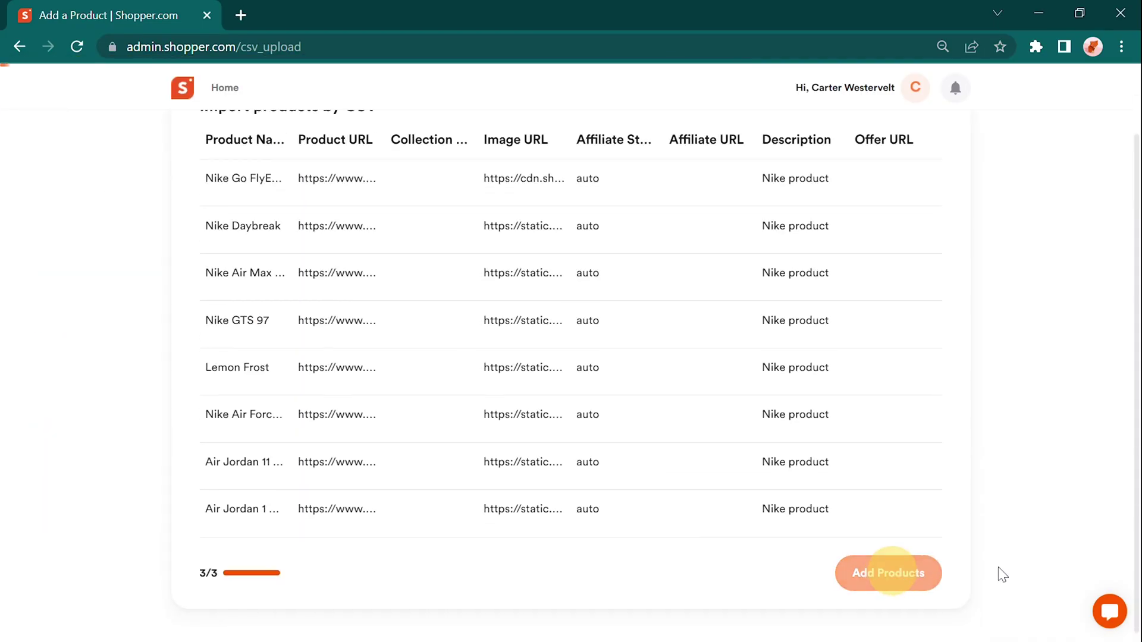
Step: Check the imported products in New Collection, then fetch the sample CSV template
click(568, 456)
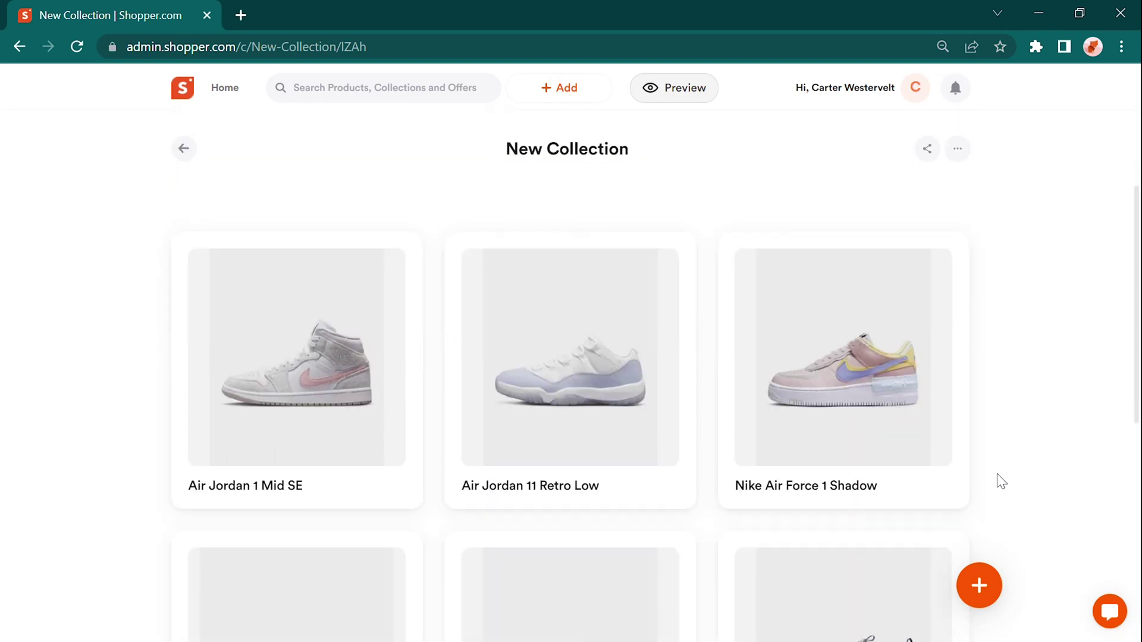
scroll(999, 480, down, 5)
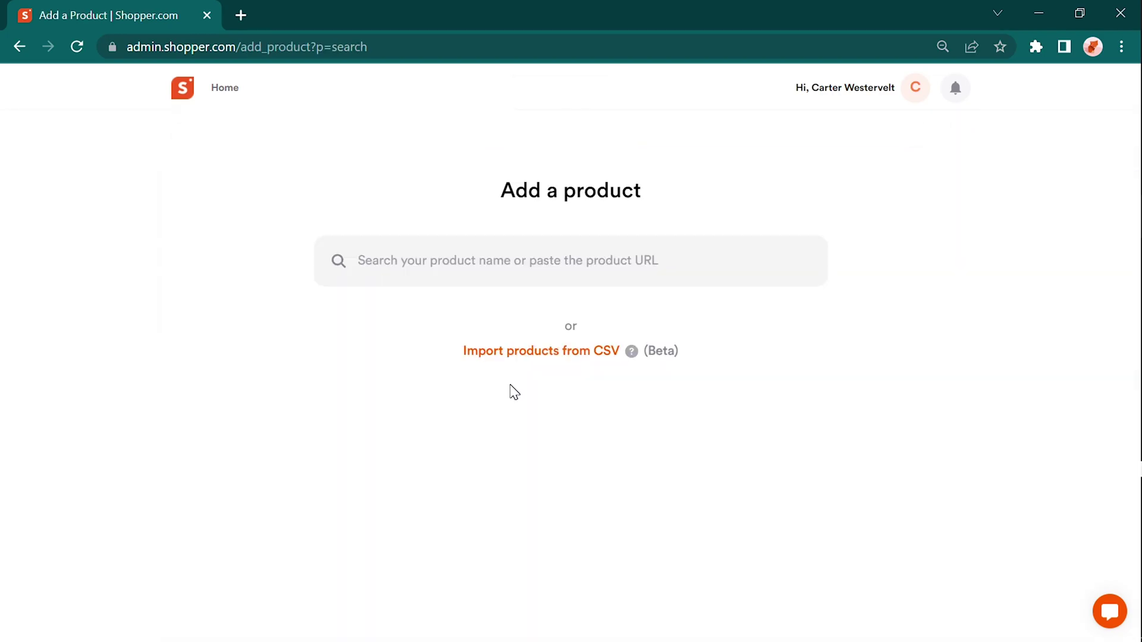
click(538, 353)
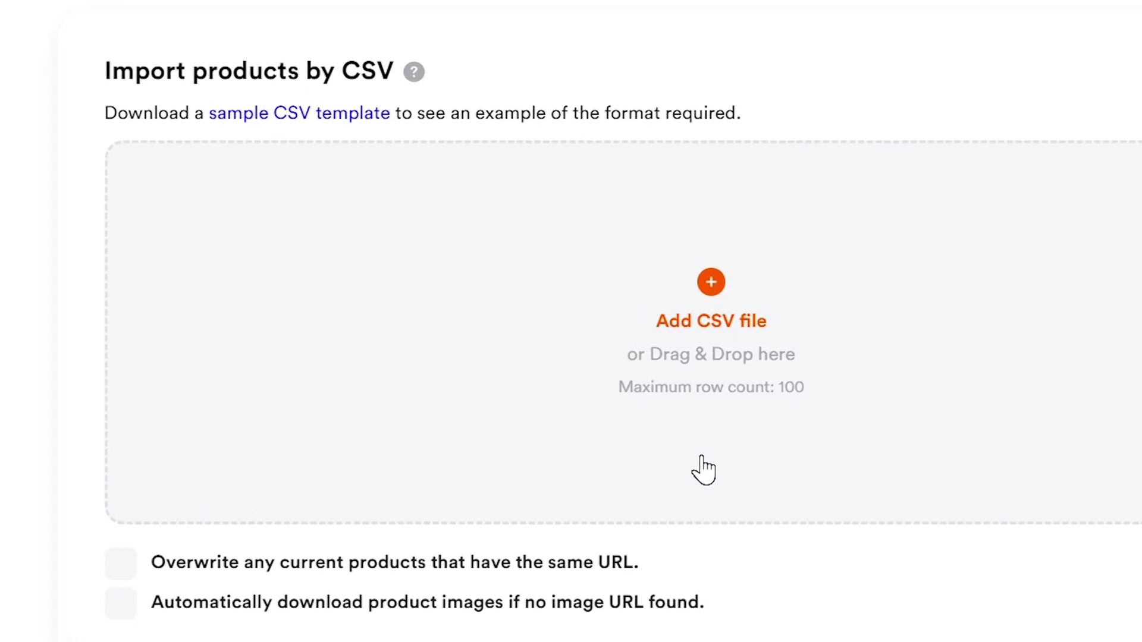
click(301, 99)
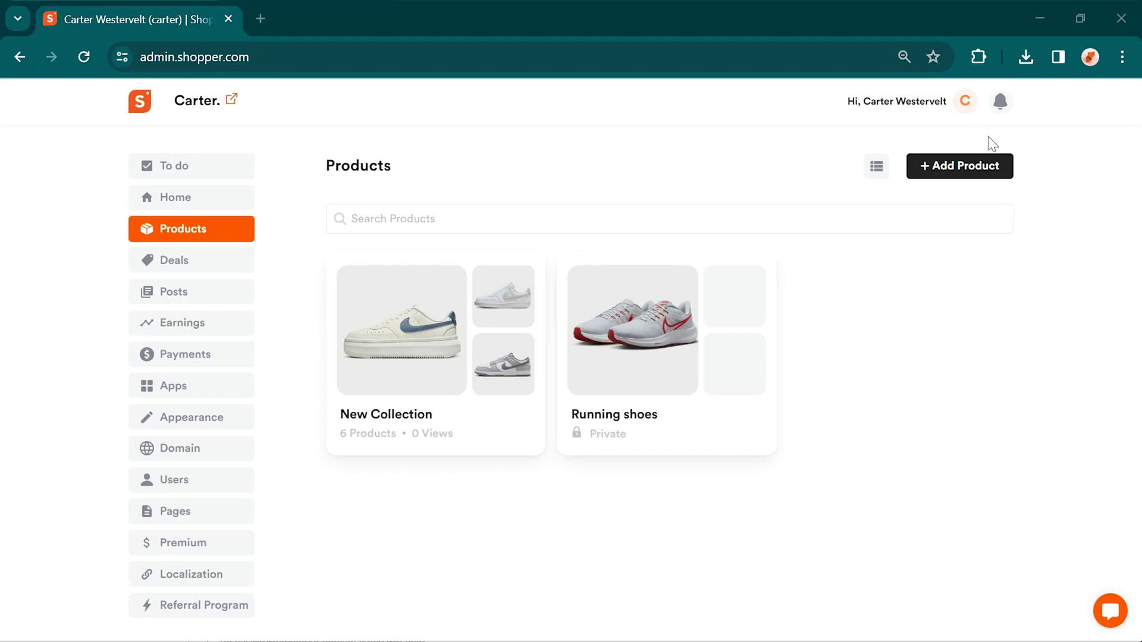
Step: In Store Settings, upload the desert photo as the store's cover image
click(965, 103)
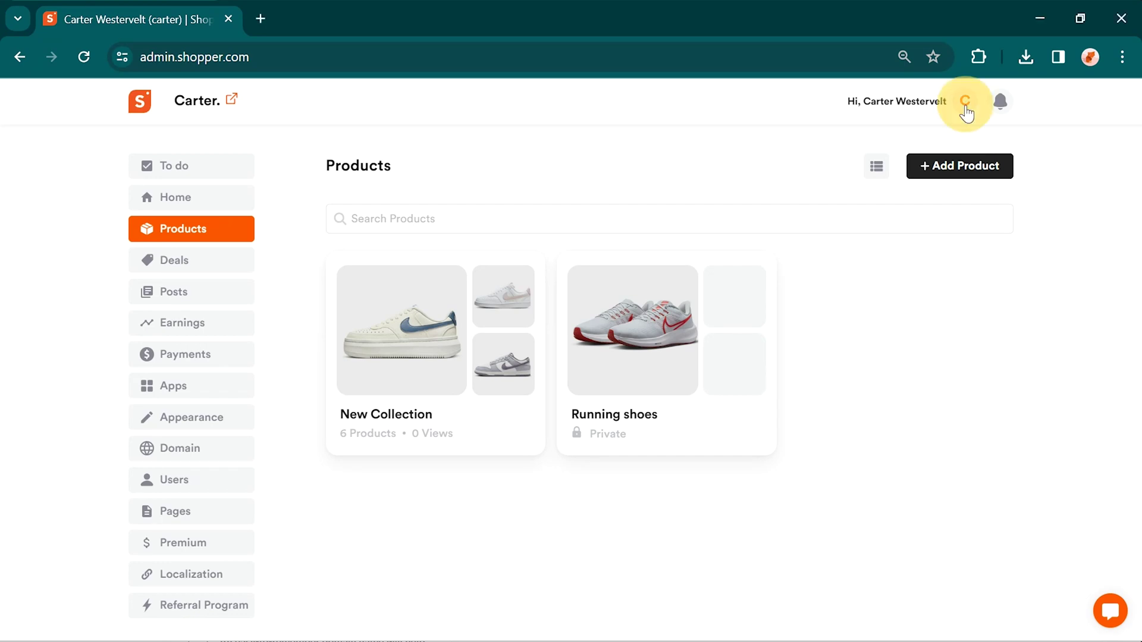
click(951, 184)
scroll(1053, 229, down, 6)
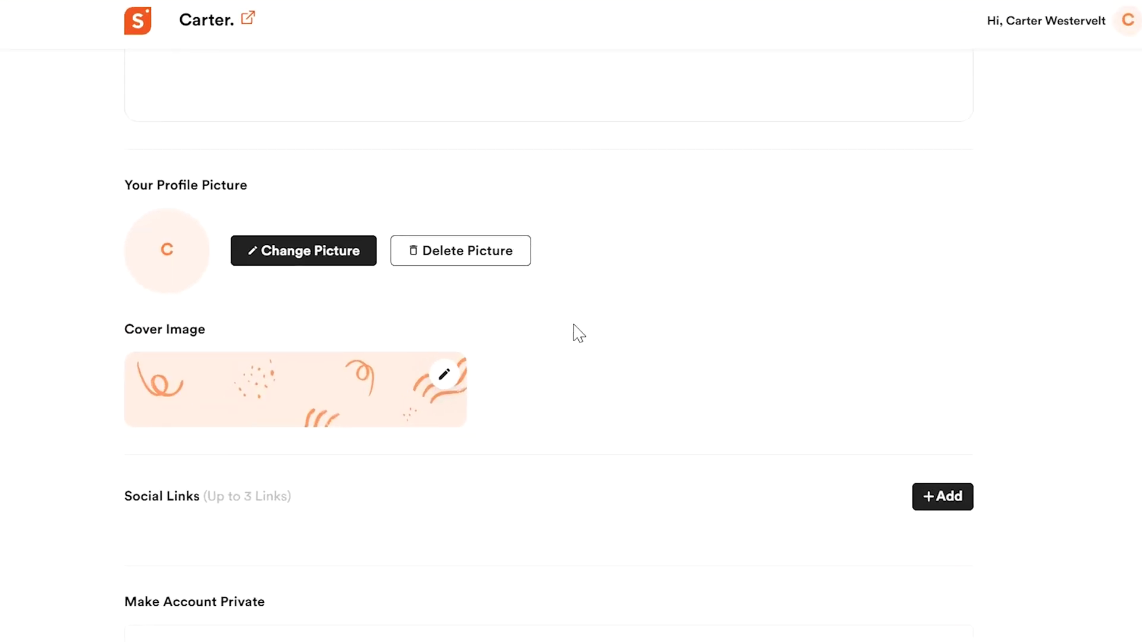
click(443, 376)
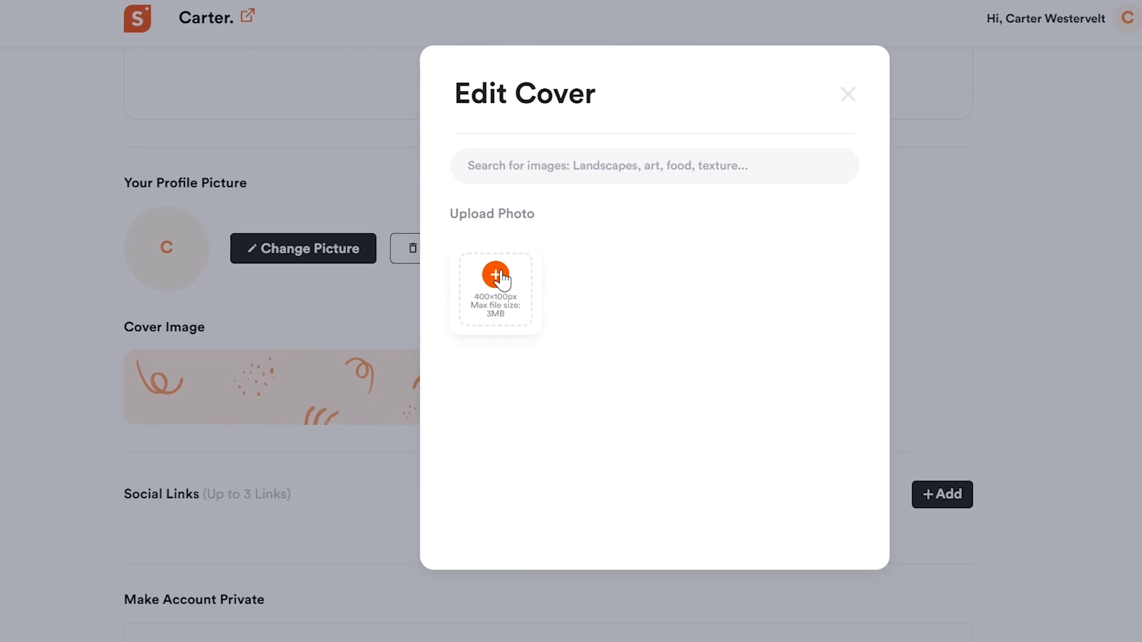
click(499, 278)
click(616, 143)
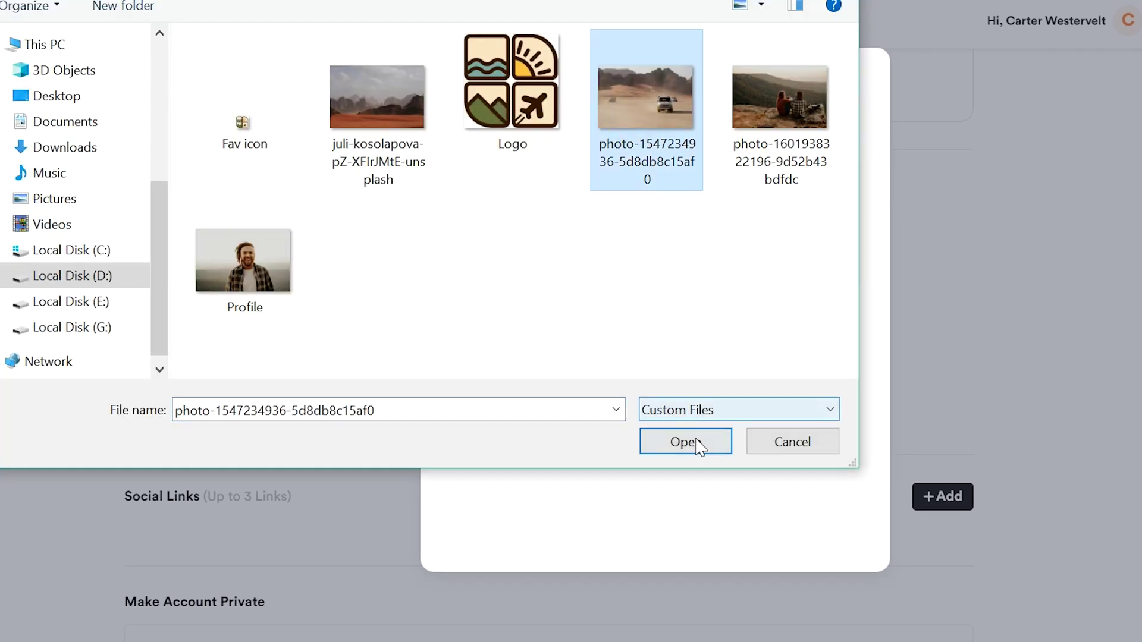
click(694, 440)
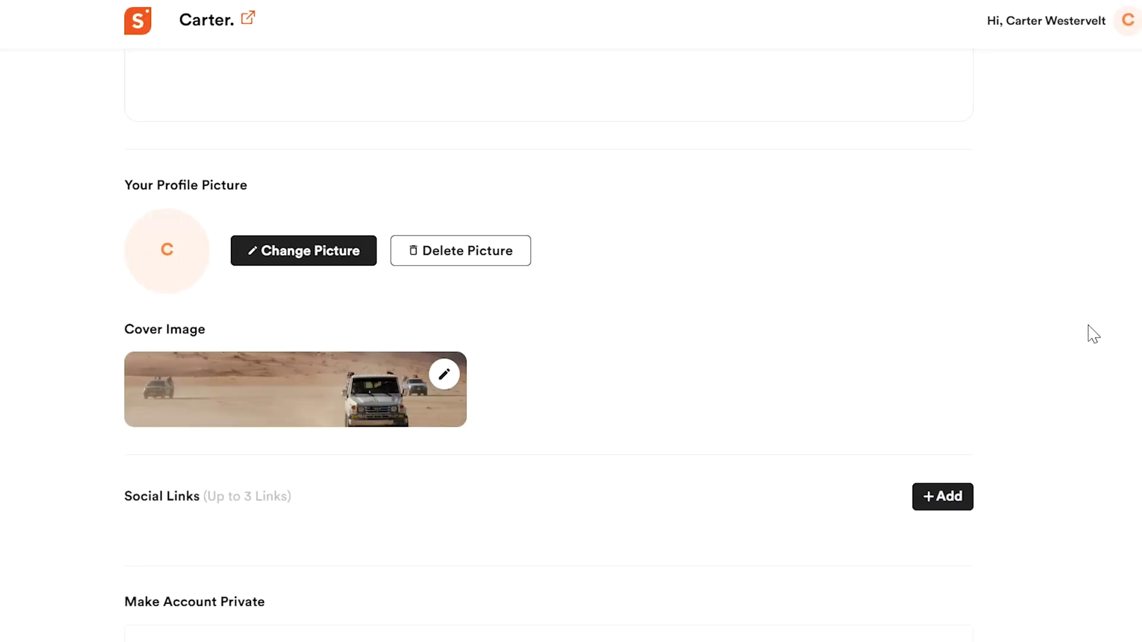
Step: Update the store username and paste in the About bio
scroll(1094, 334, up, 7)
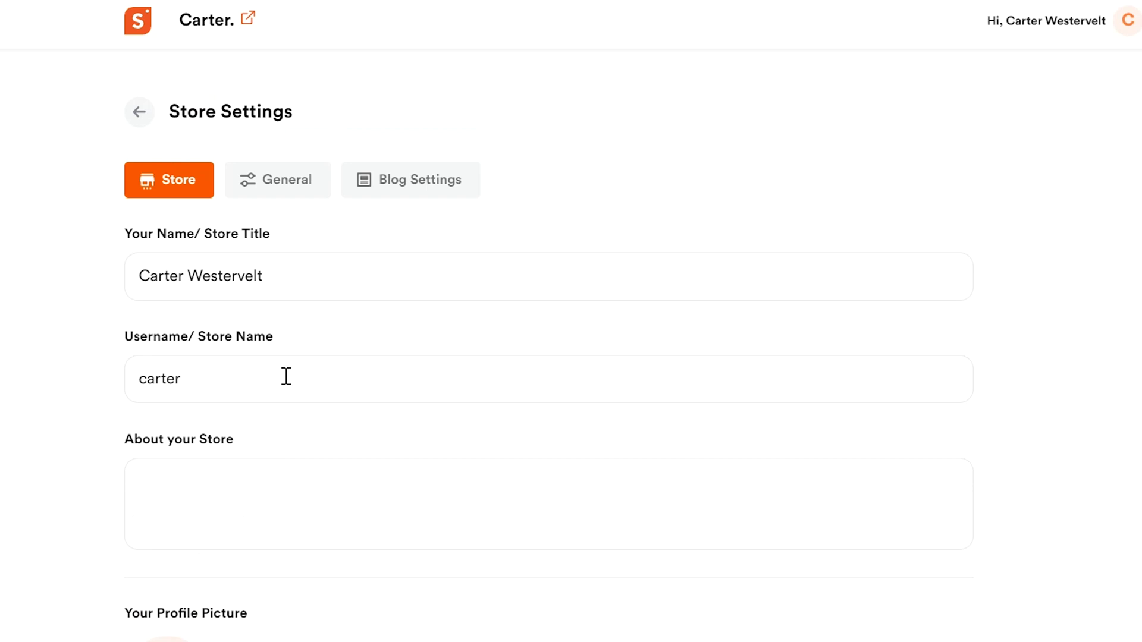
click(276, 373)
text(west)
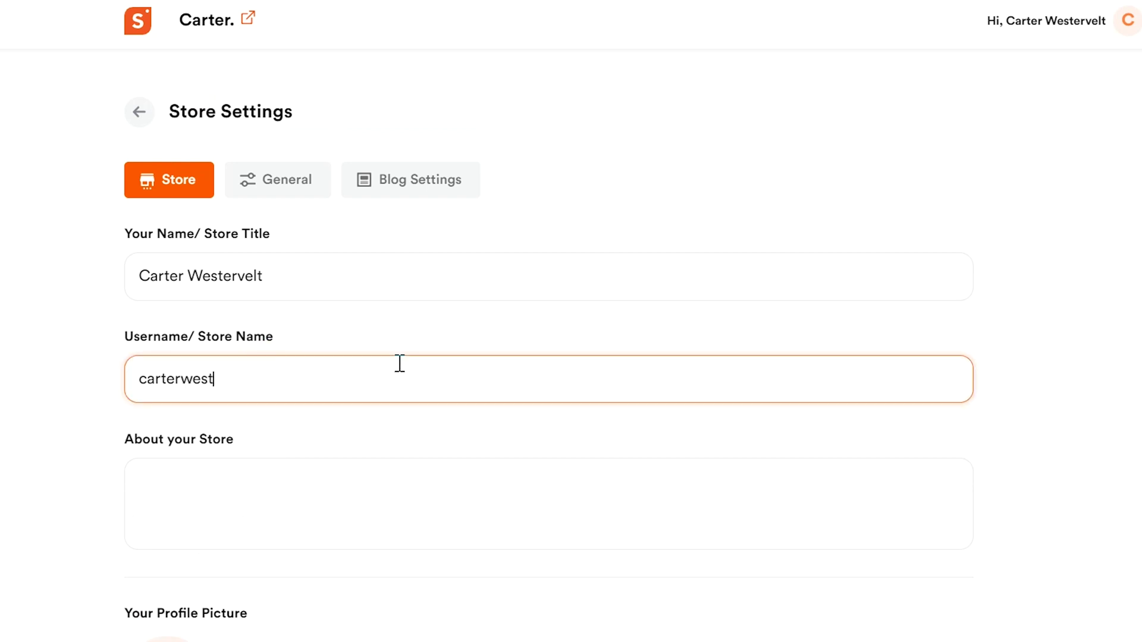
click(373, 484)
key(ctrl+v)
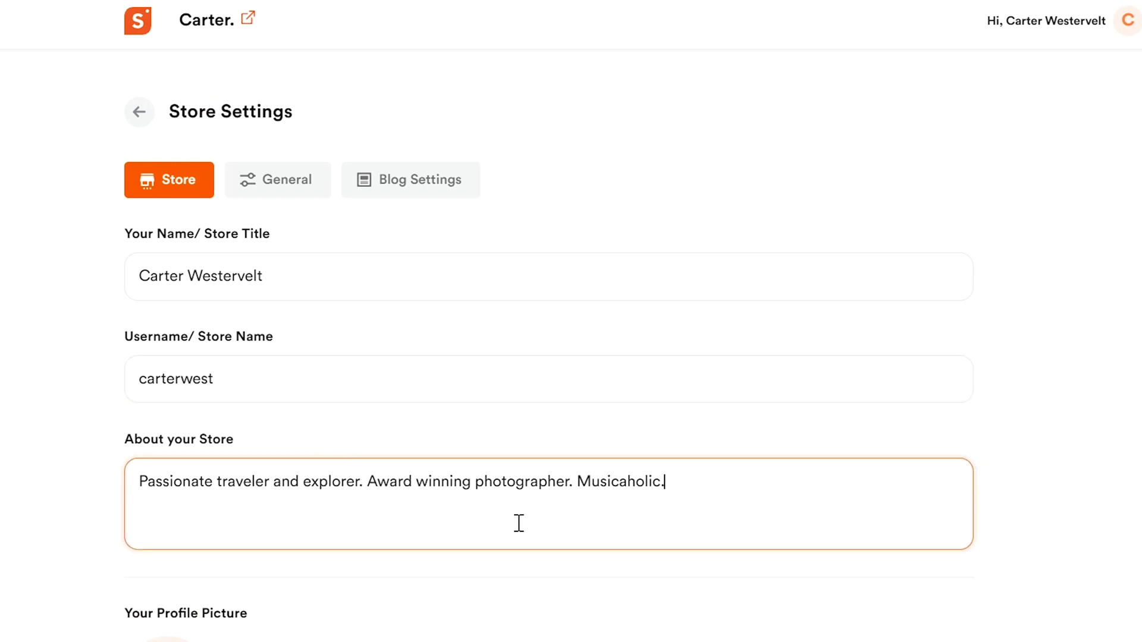
click(1101, 550)
Step: Add Instagram, Facebook and website social links to the store profile
scroll(1102, 550, down, 9)
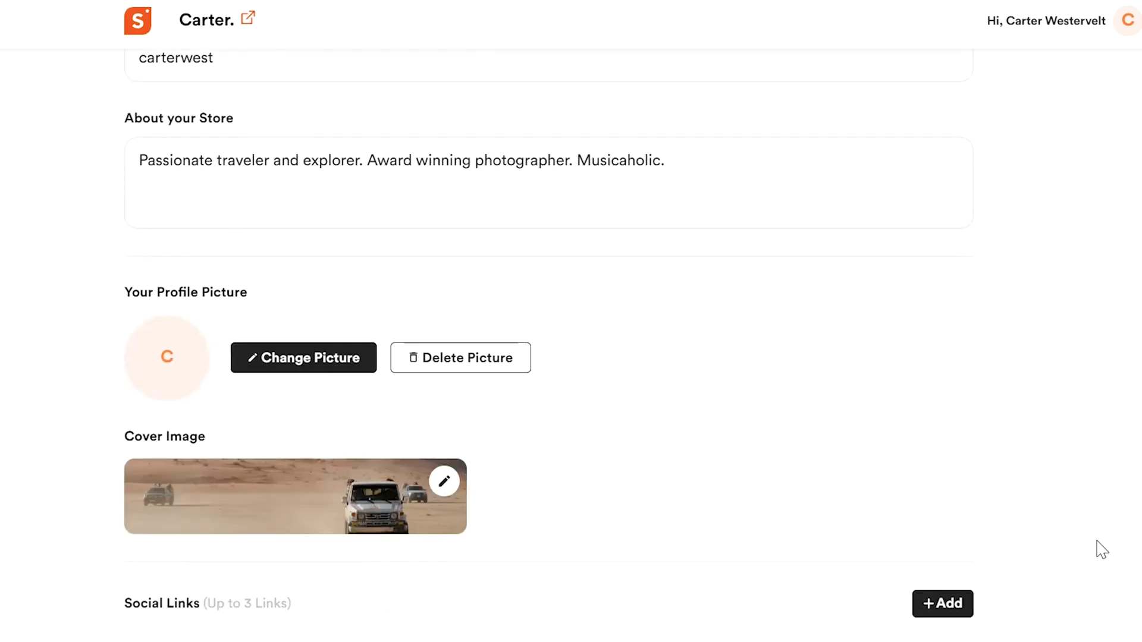
click(943, 395)
click(482, 438)
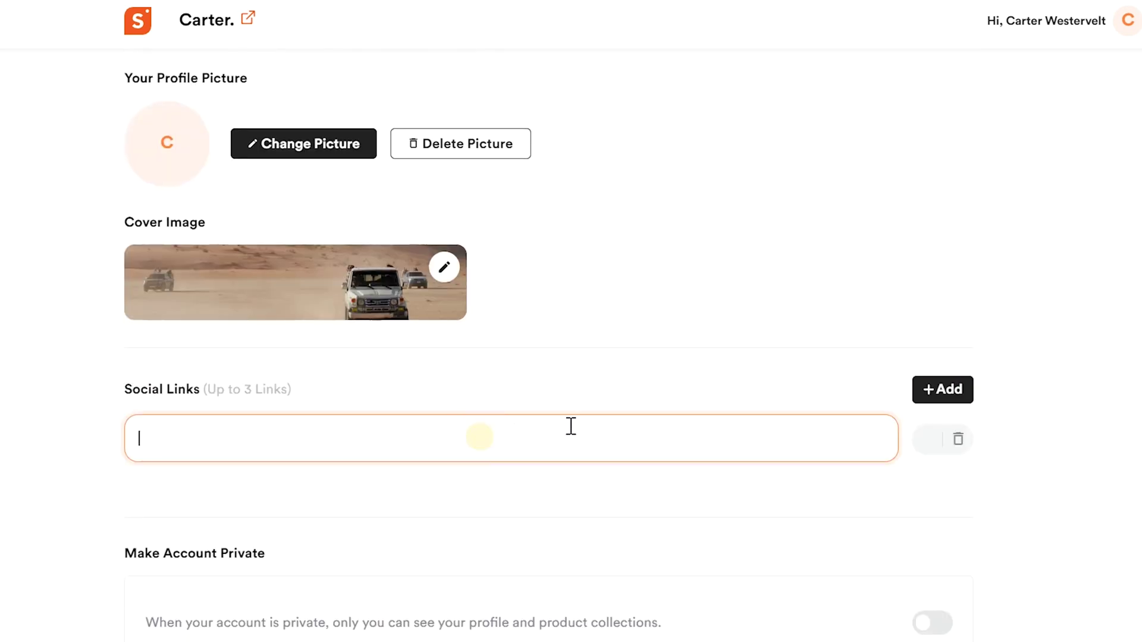
text(https://www.instagram.com/carter/)
click(951, 395)
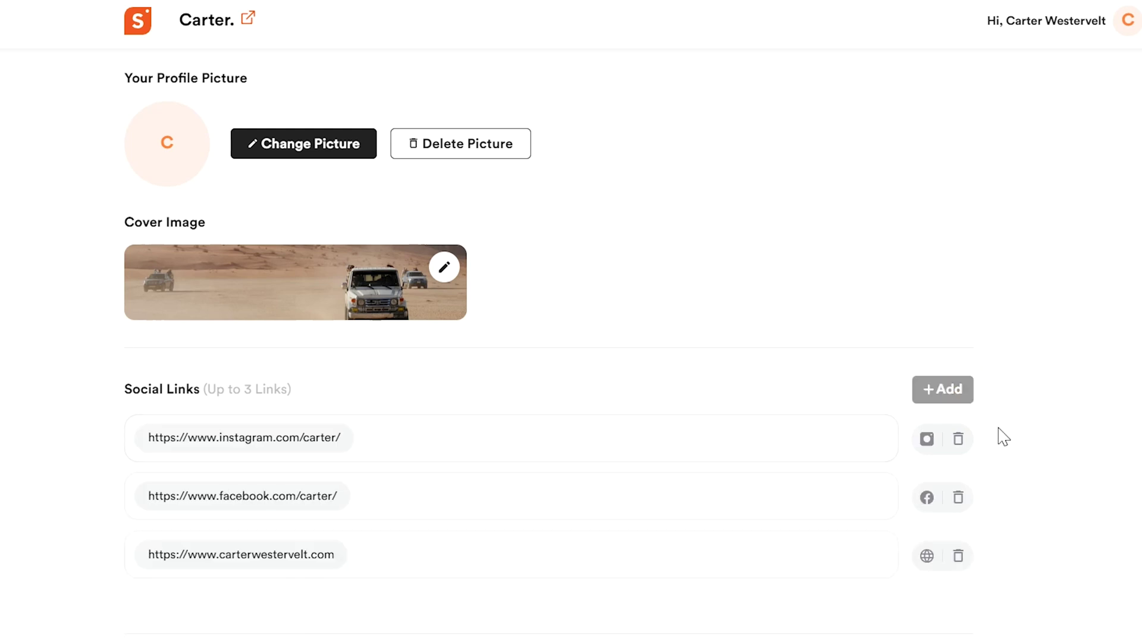
Step: Switch on Make Account Private for the store
scroll(1004, 437, down, 4)
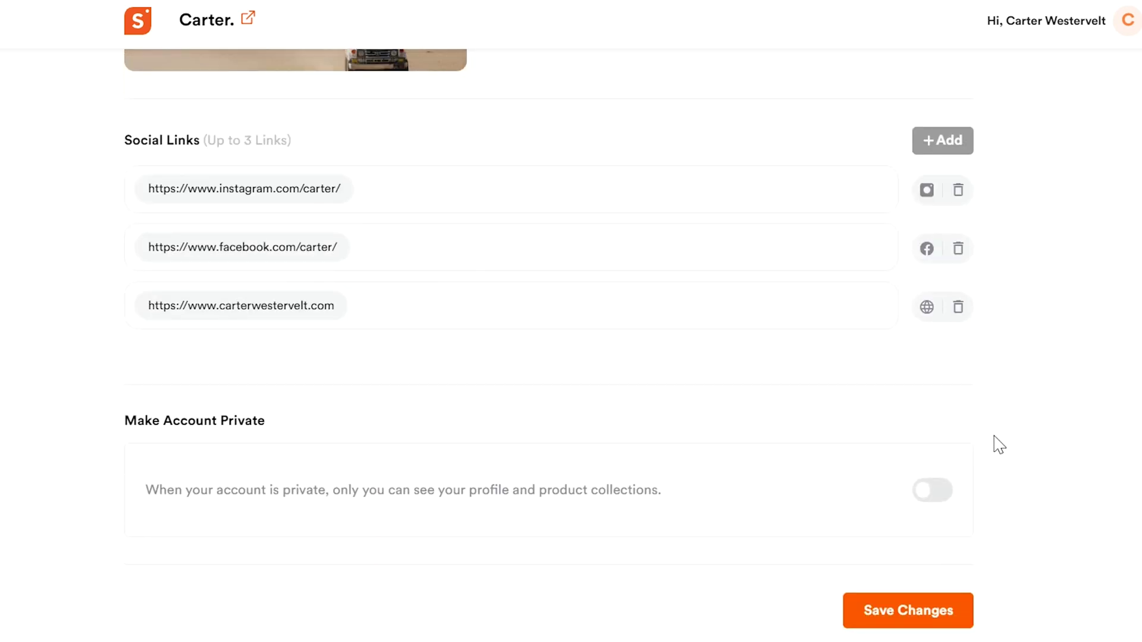
click(932, 505)
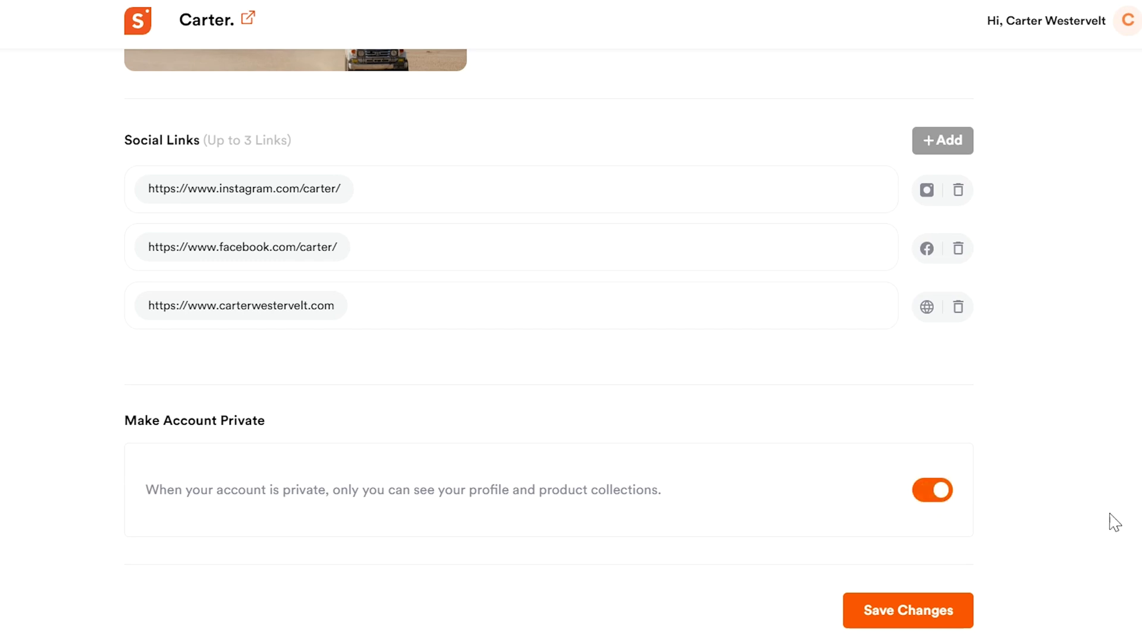
scroll(668, 441, up, 7)
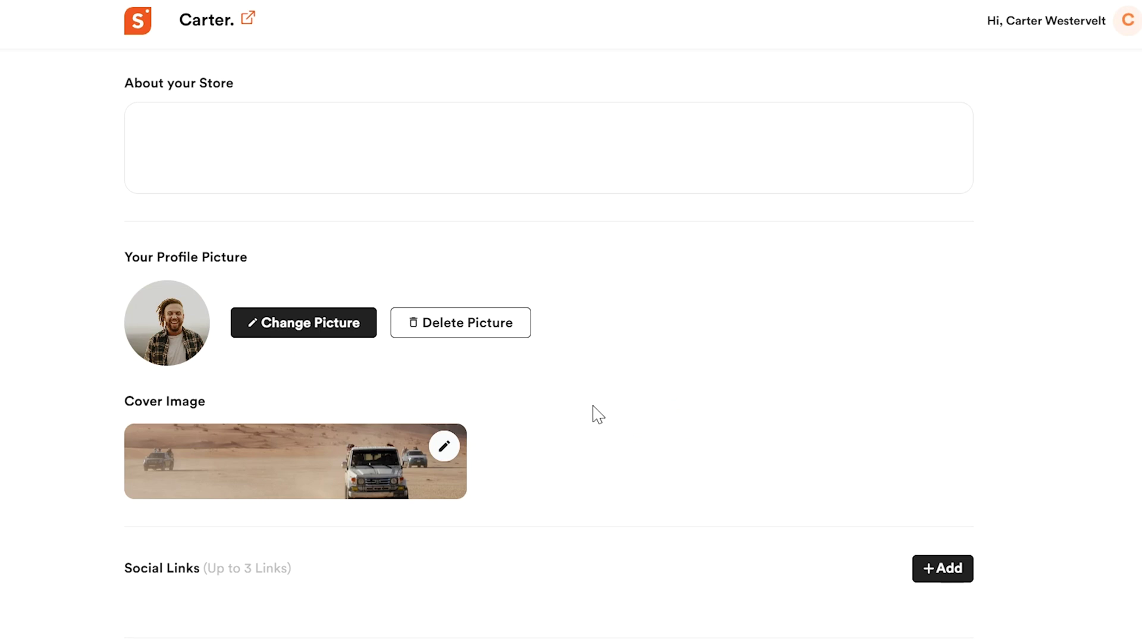
scroll(547, 321, up, 2)
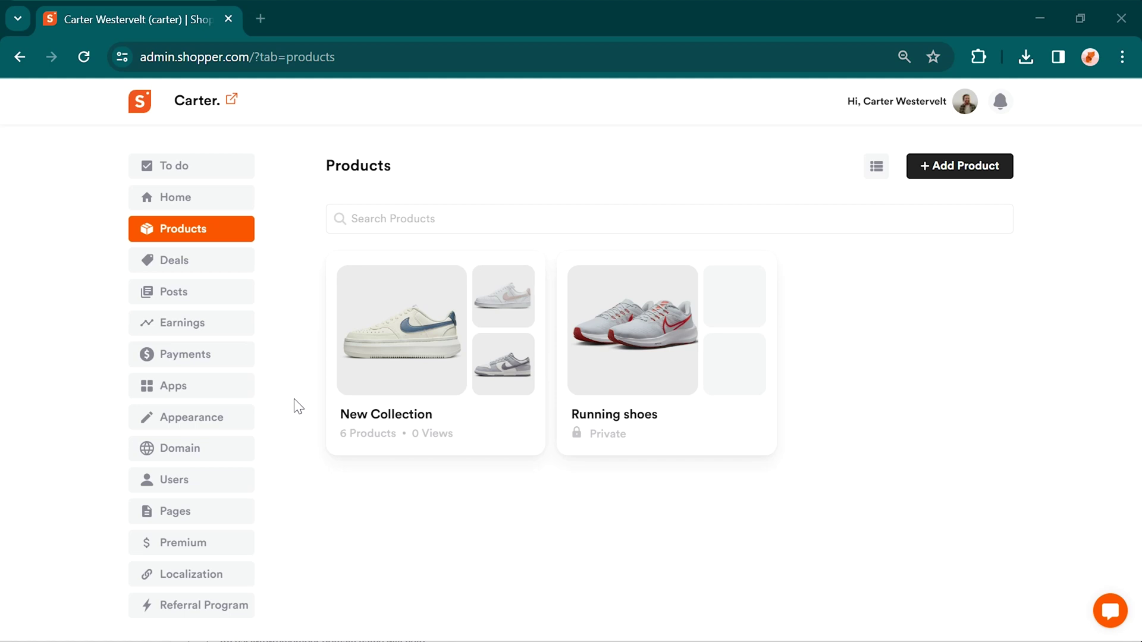
Step: Look through the Appearance settings' Navigation and Logo & Icon tabs, then return to Themes
click(234, 421)
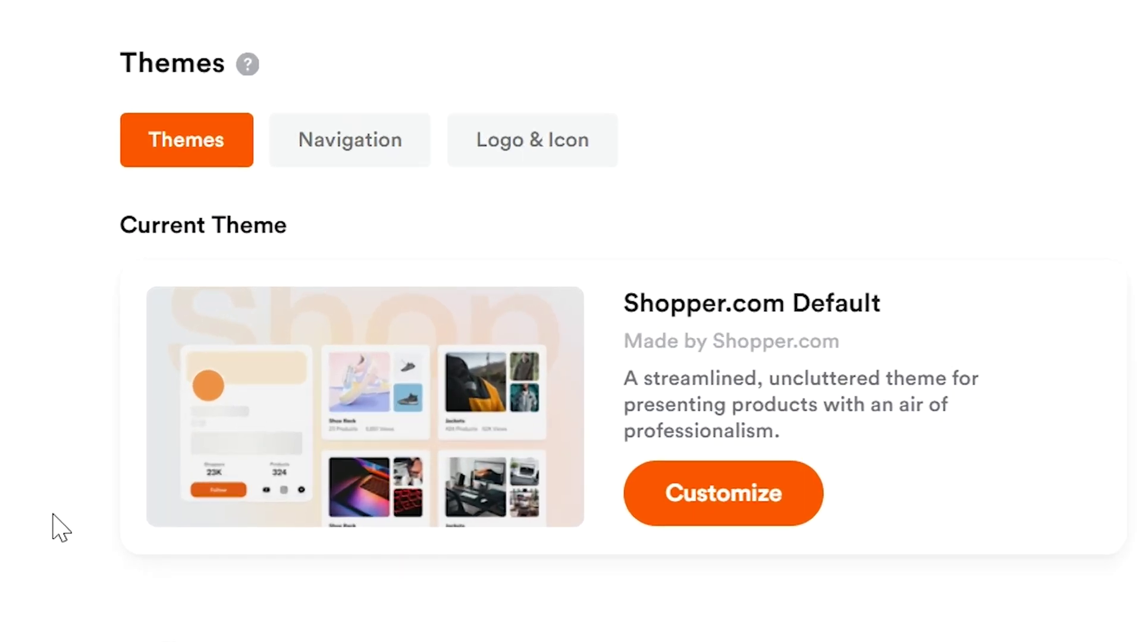
click(365, 143)
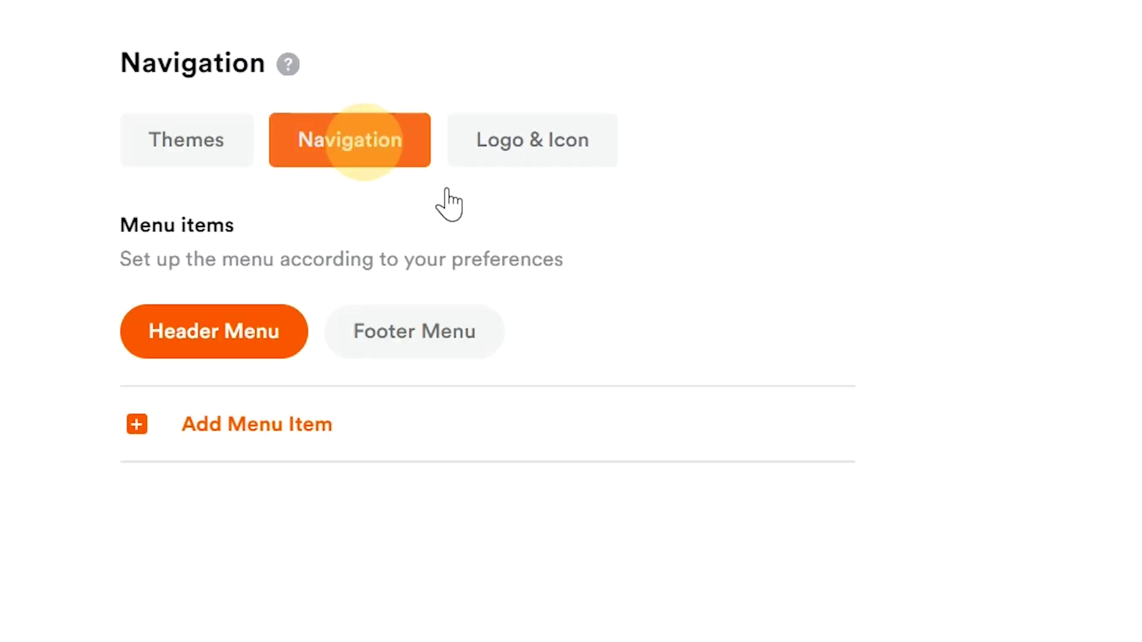
click(521, 159)
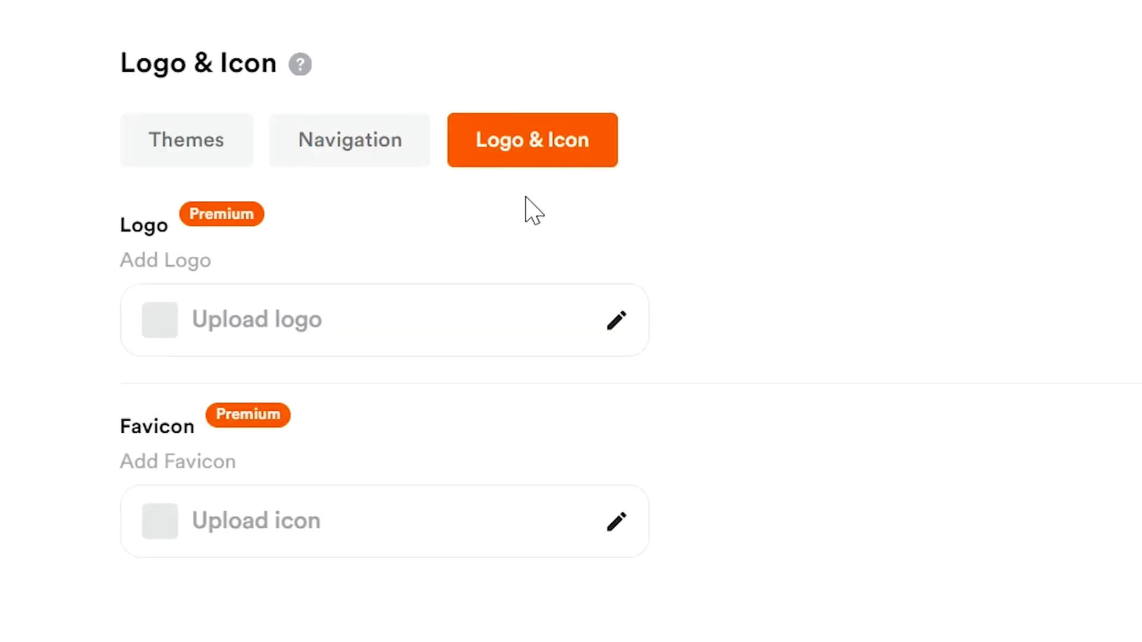
click(224, 153)
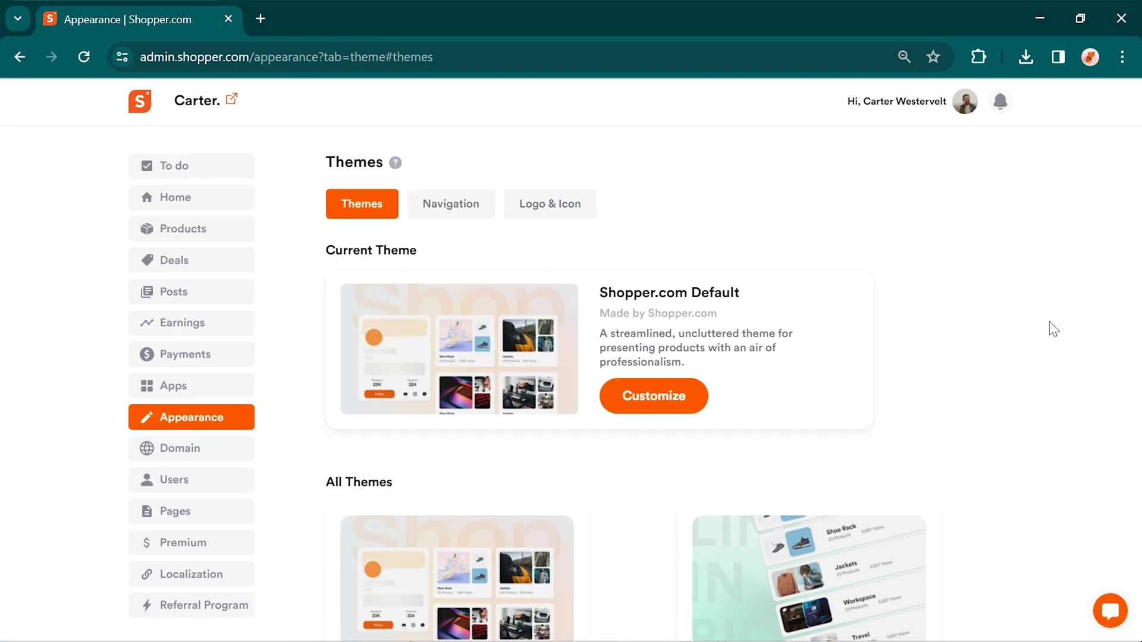
Step: Select the Link in Bio theme from All Themes, then reopen the Navigation tab
scroll(1051, 330, down, 6)
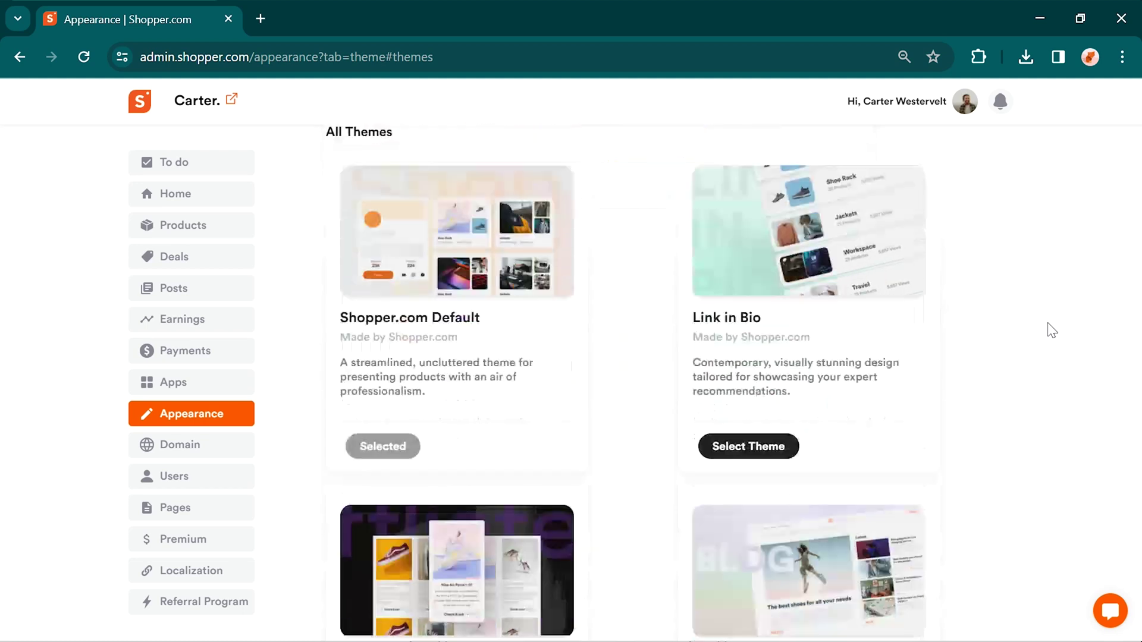
scroll(1051, 330, down, 6)
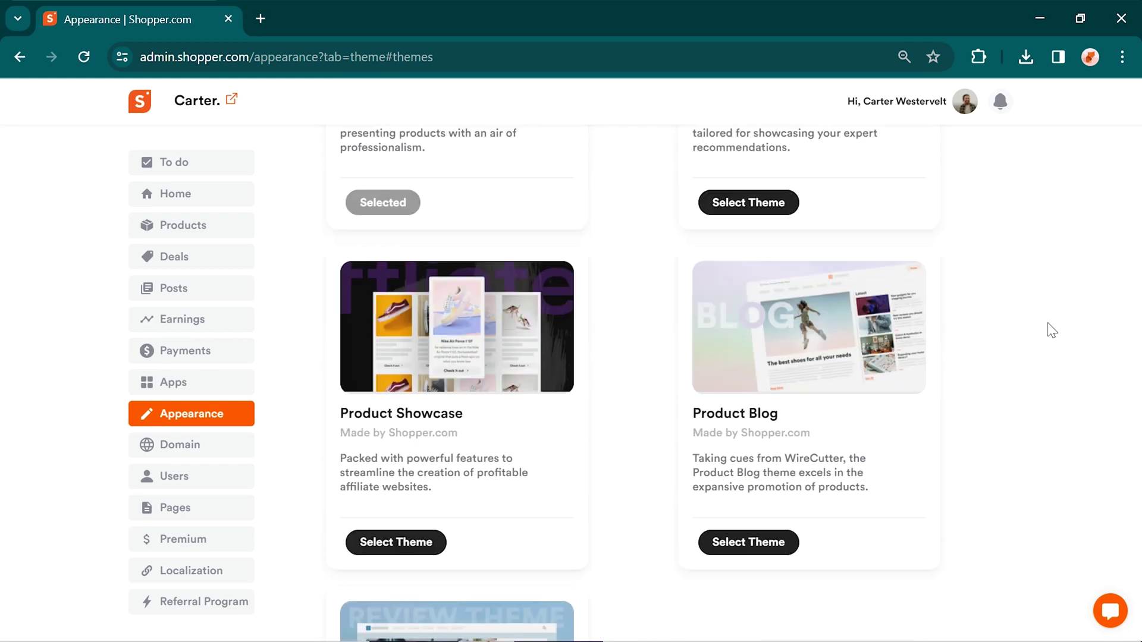
scroll(1051, 330, down, 3)
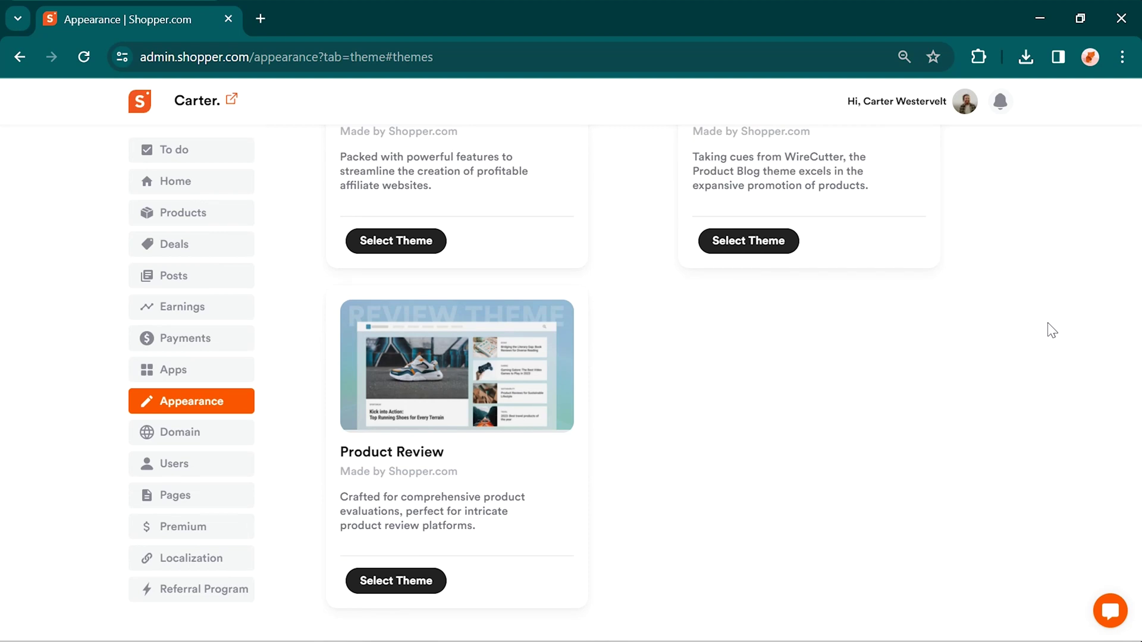
scroll(1051, 330, up, 12)
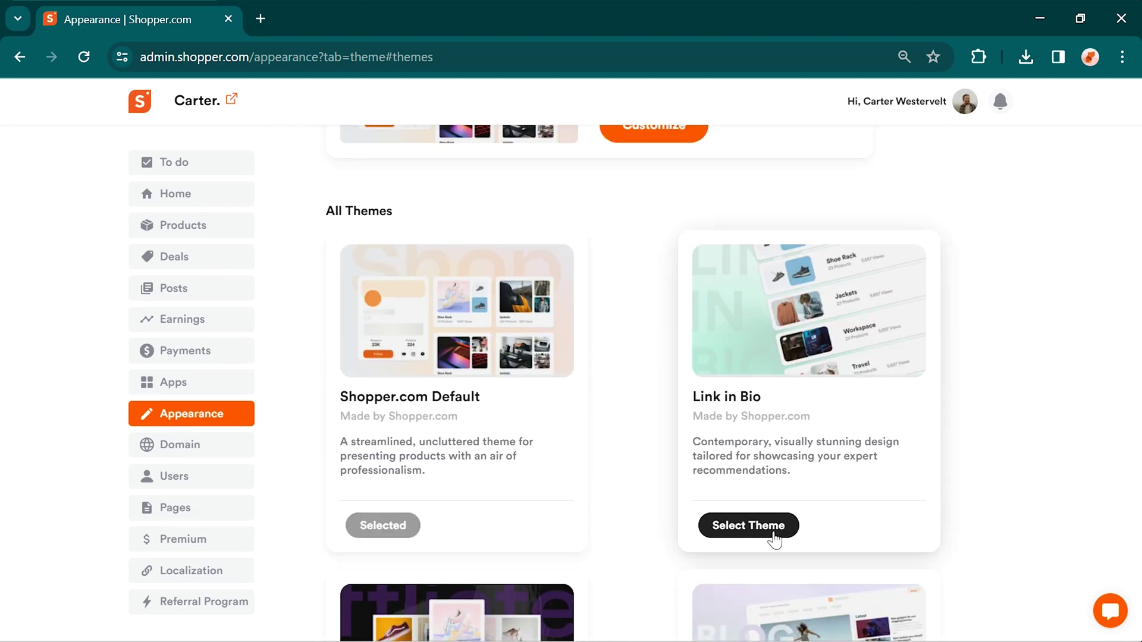
click(748, 525)
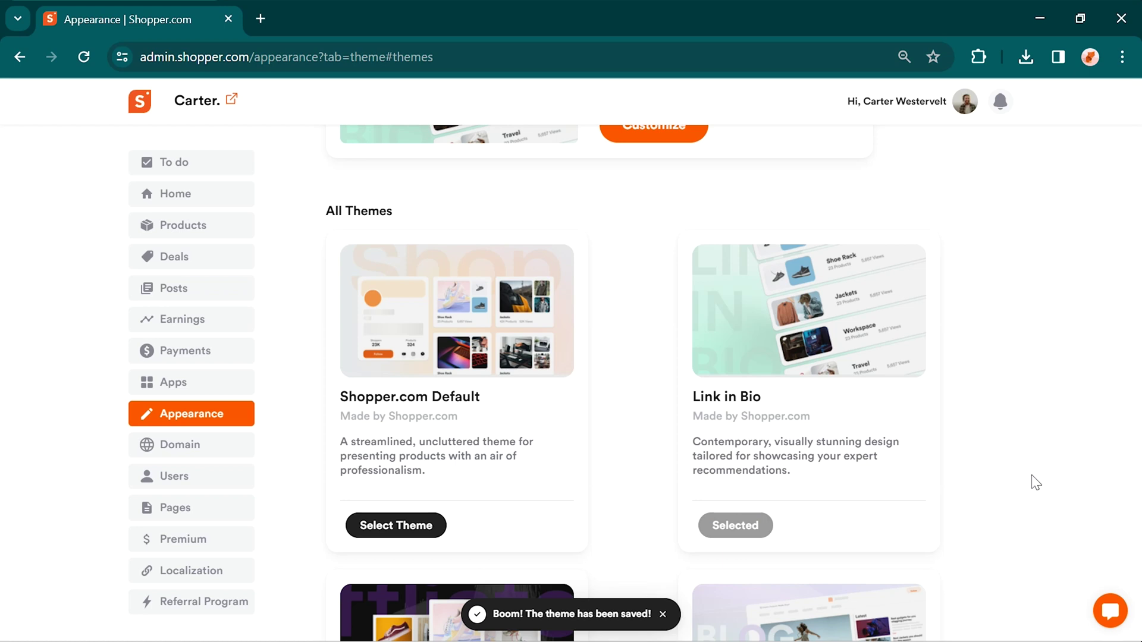
scroll(1038, 480, up, 3)
scroll(1037, 480, up, 2)
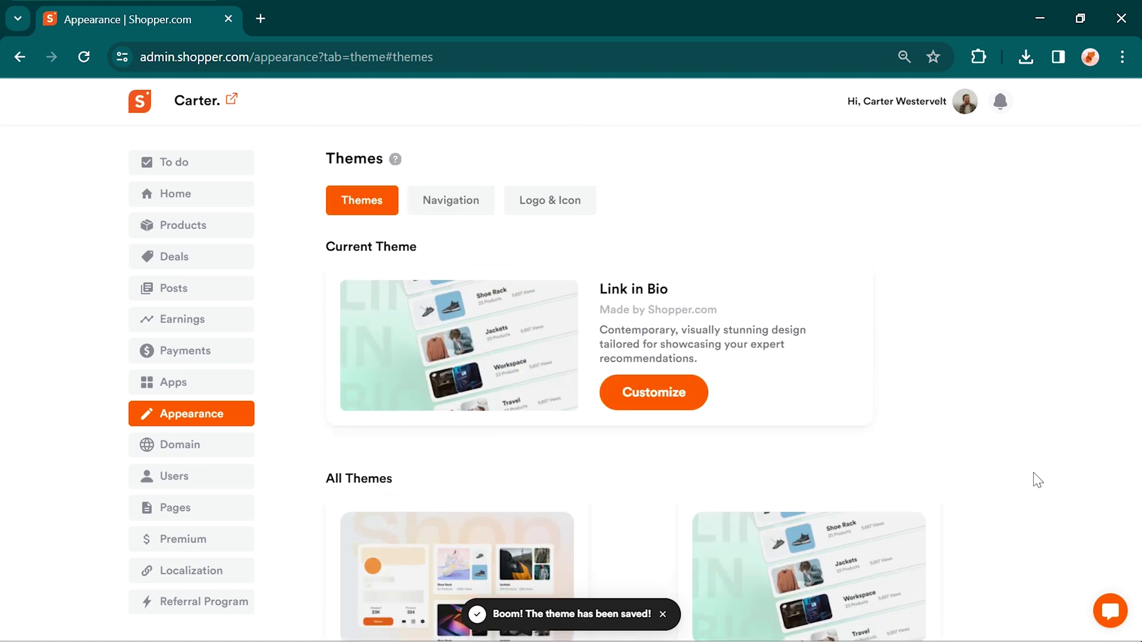
click(458, 200)
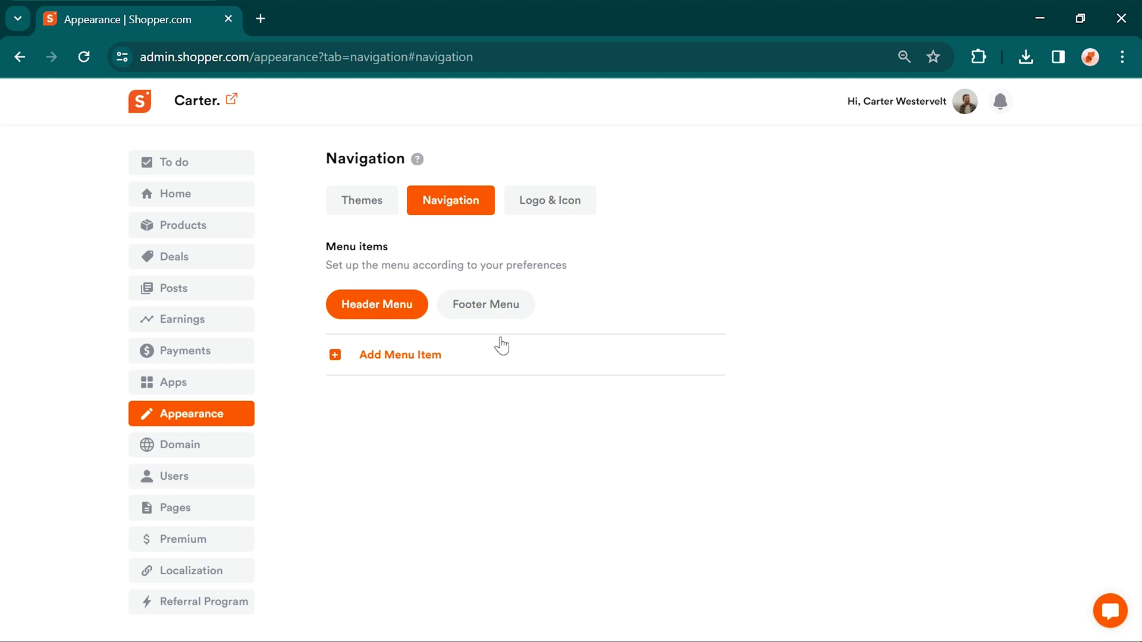
Step: Add a header menu item named 'Home' linked to the Home page and save it
click(418, 355)
click(460, 257)
text(Home)
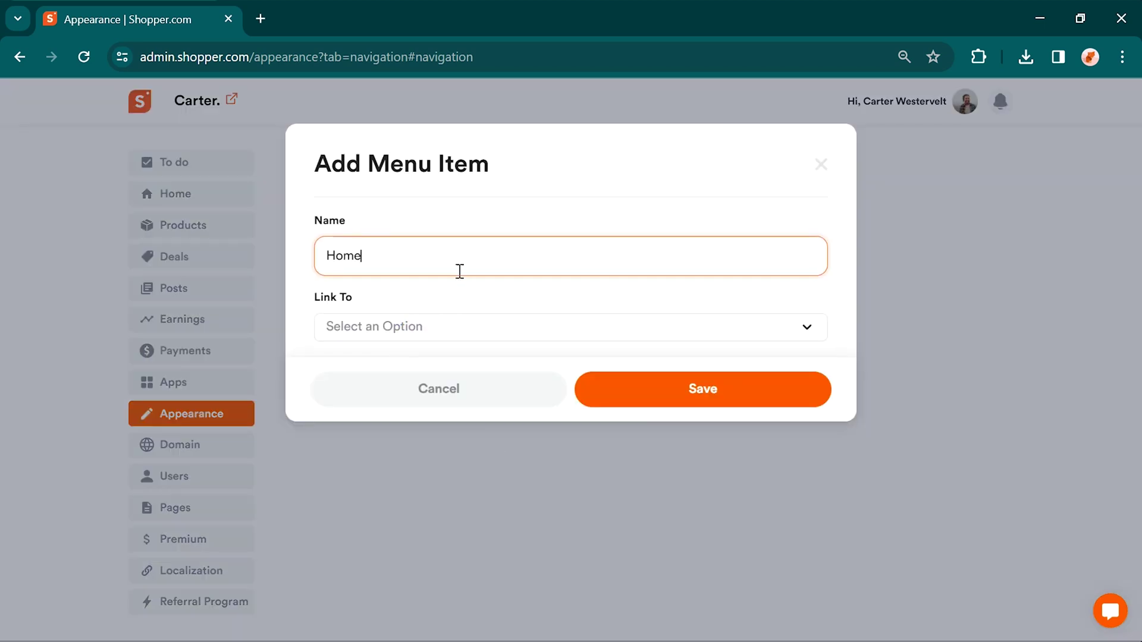
click(435, 334)
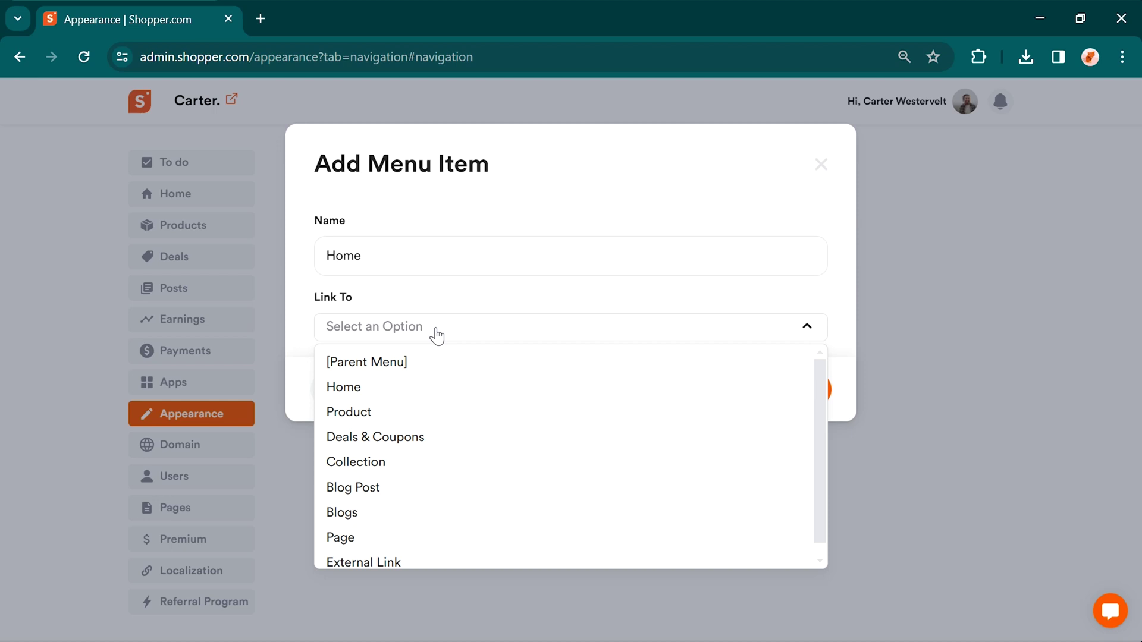
click(377, 387)
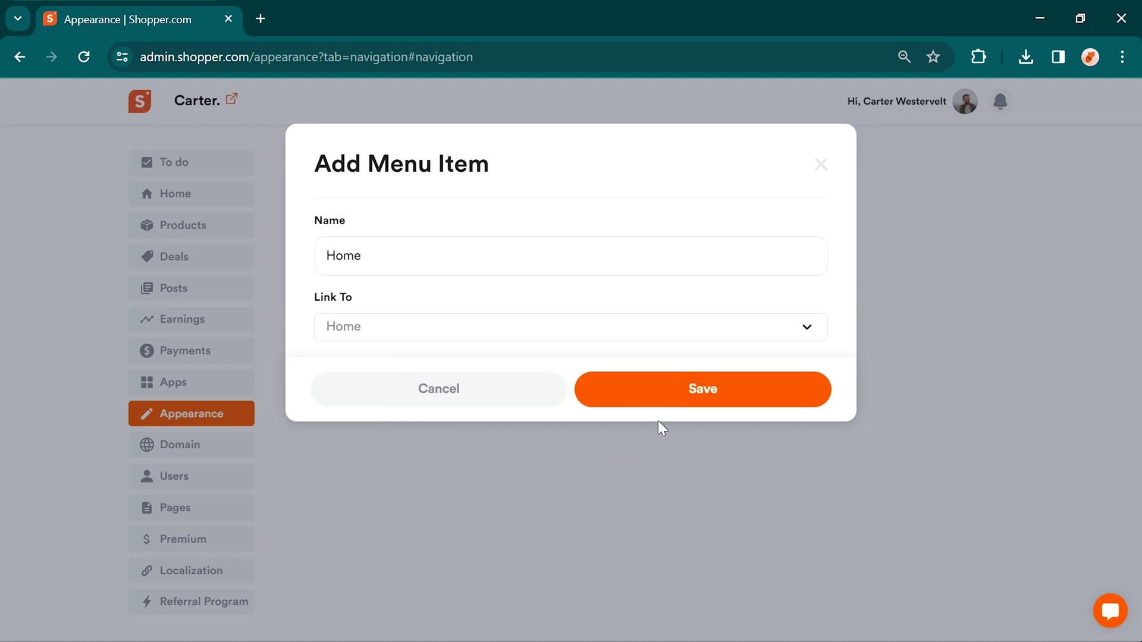
click(665, 403)
Step: Upload the Logo image as the store logo, save it, and preview the live store
click(566, 200)
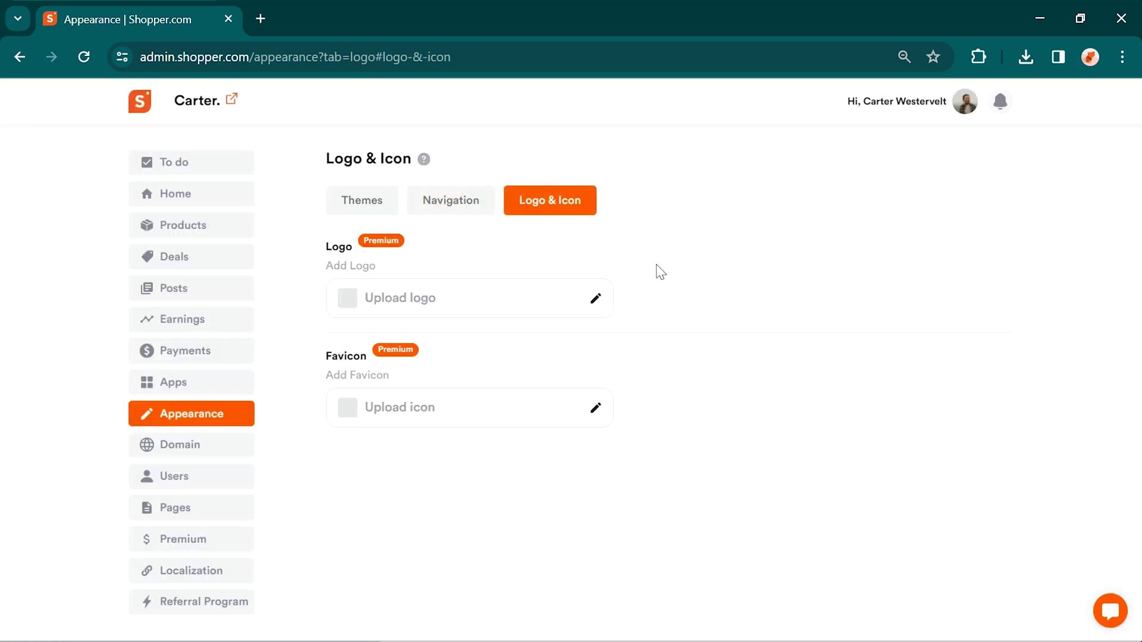
click(597, 299)
click(456, 262)
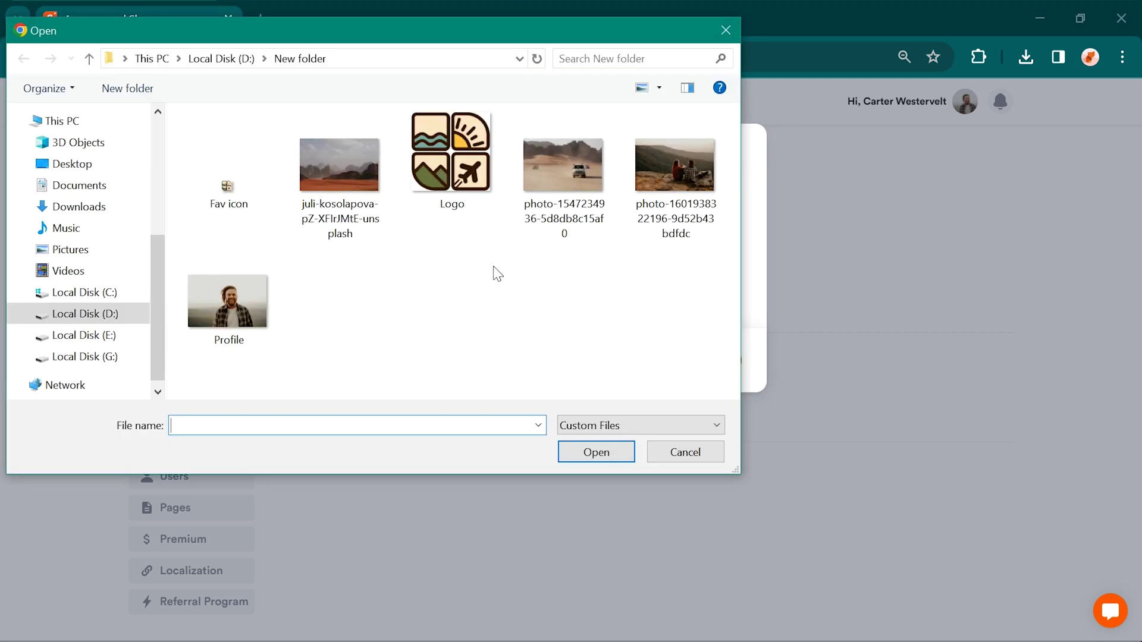
click(447, 167)
click(591, 454)
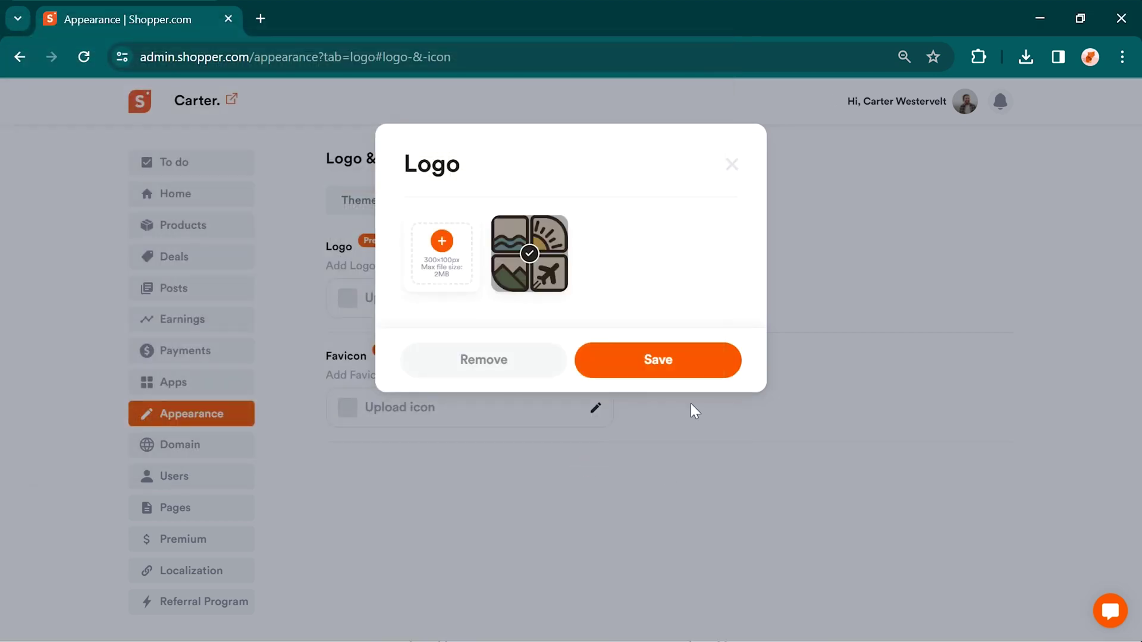
click(663, 361)
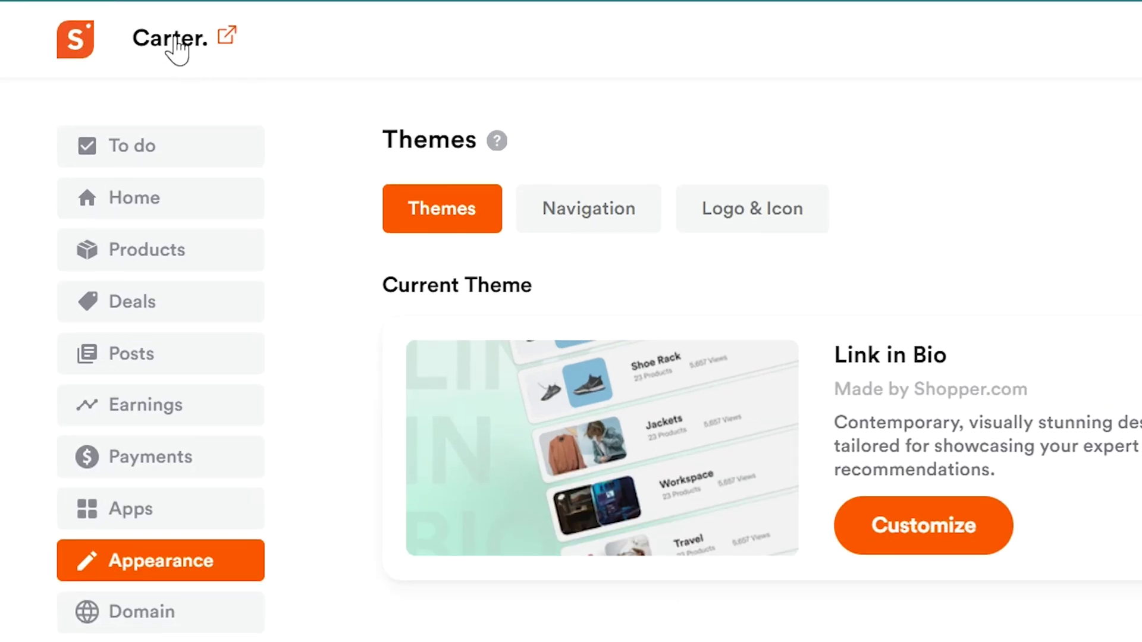
click(176, 48)
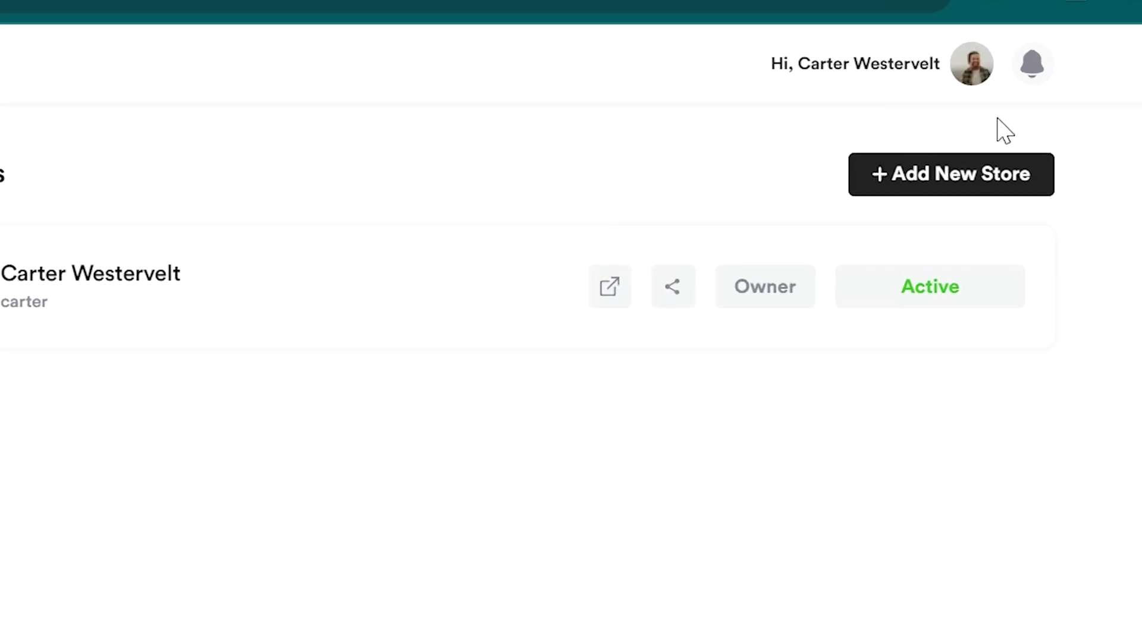
Step: Open the account options list from the My Stores overview
click(972, 66)
click(1077, 167)
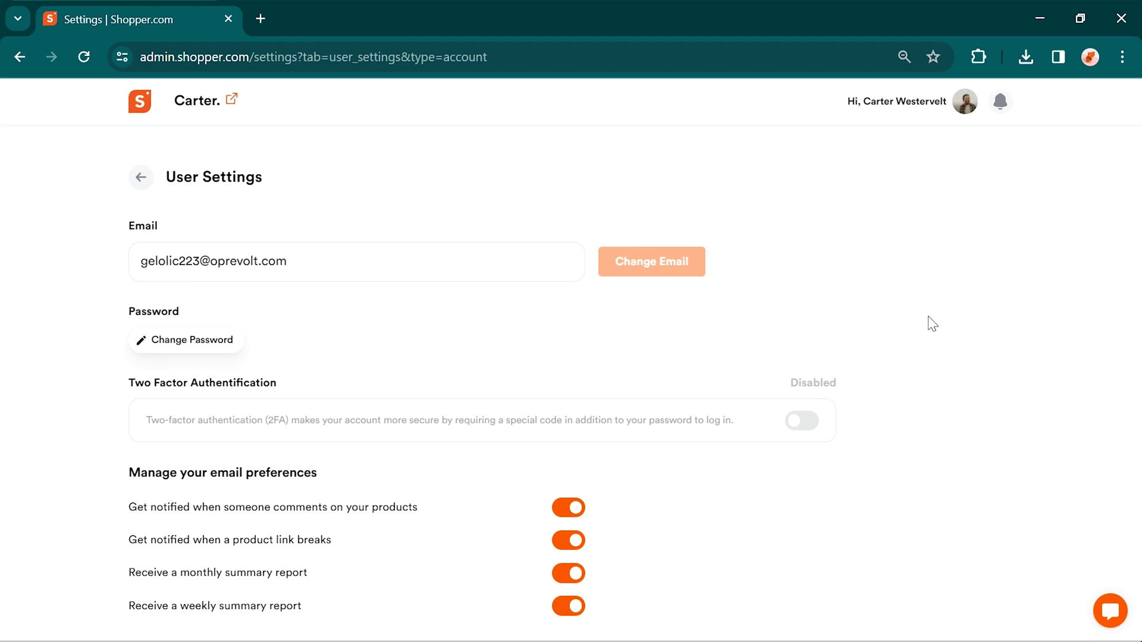
click(810, 422)
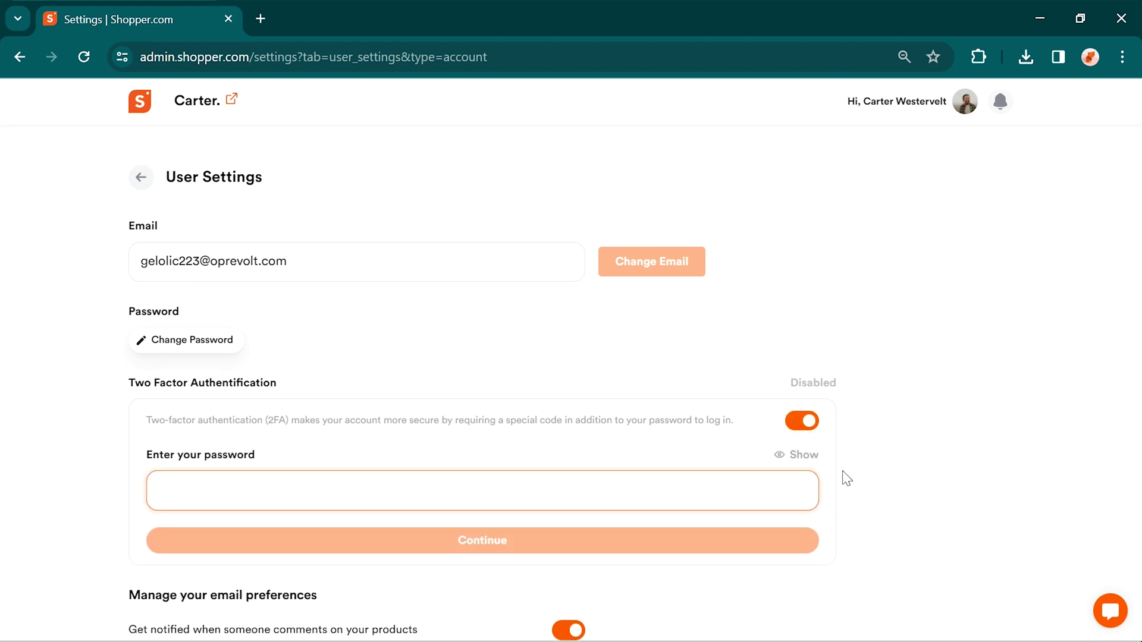
scroll(850, 473, down, 2)
scroll(854, 473, down, 2)
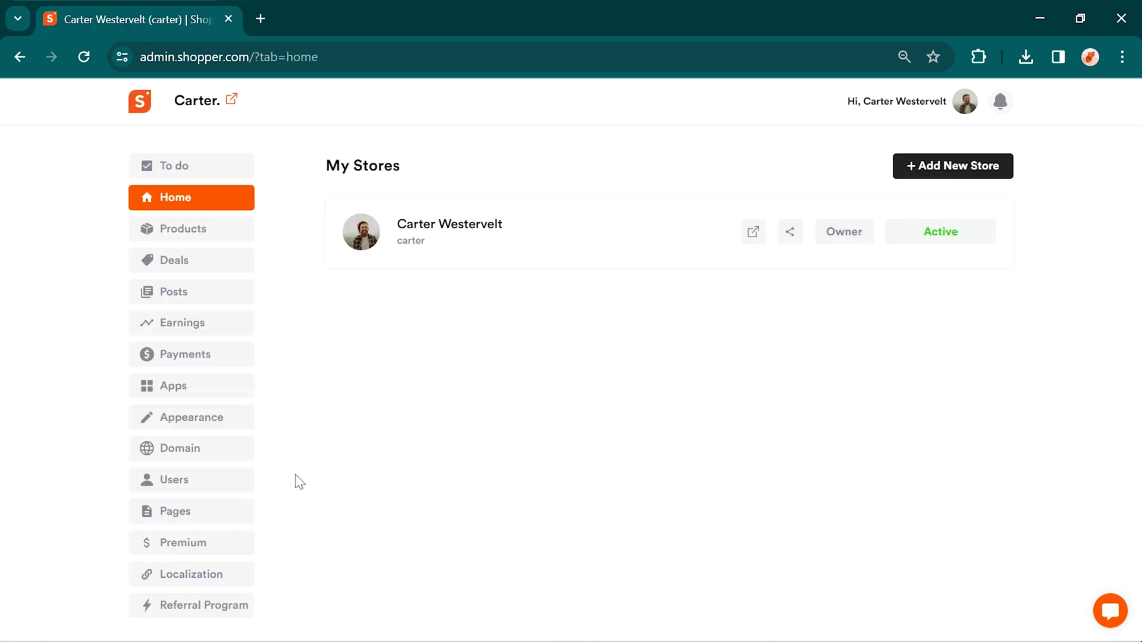
Step: Enable Amazon affiliate ID replacement and add a United States tracking ID, then visit Referral Program and Posts
click(220, 578)
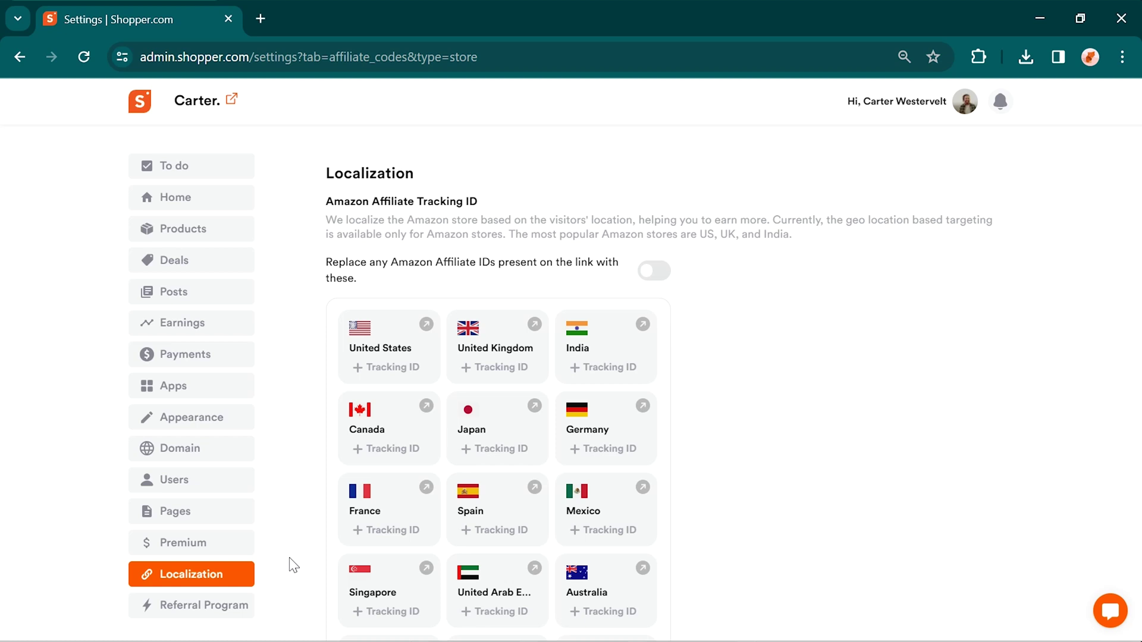
click(660, 273)
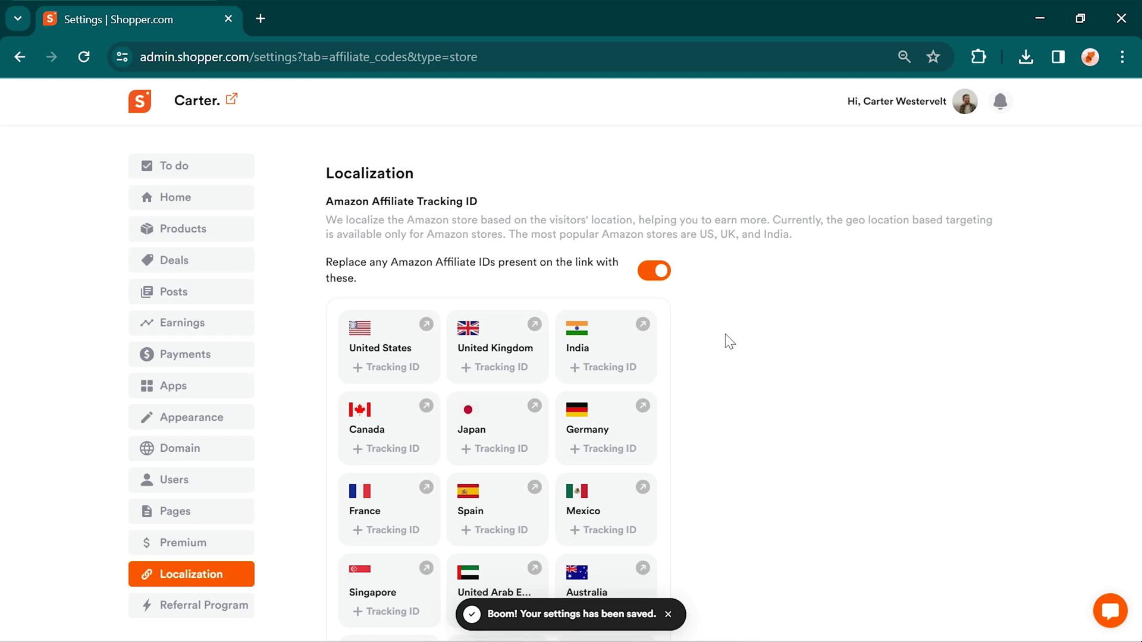
click(392, 367)
key(ctrl+v)
key(Return)
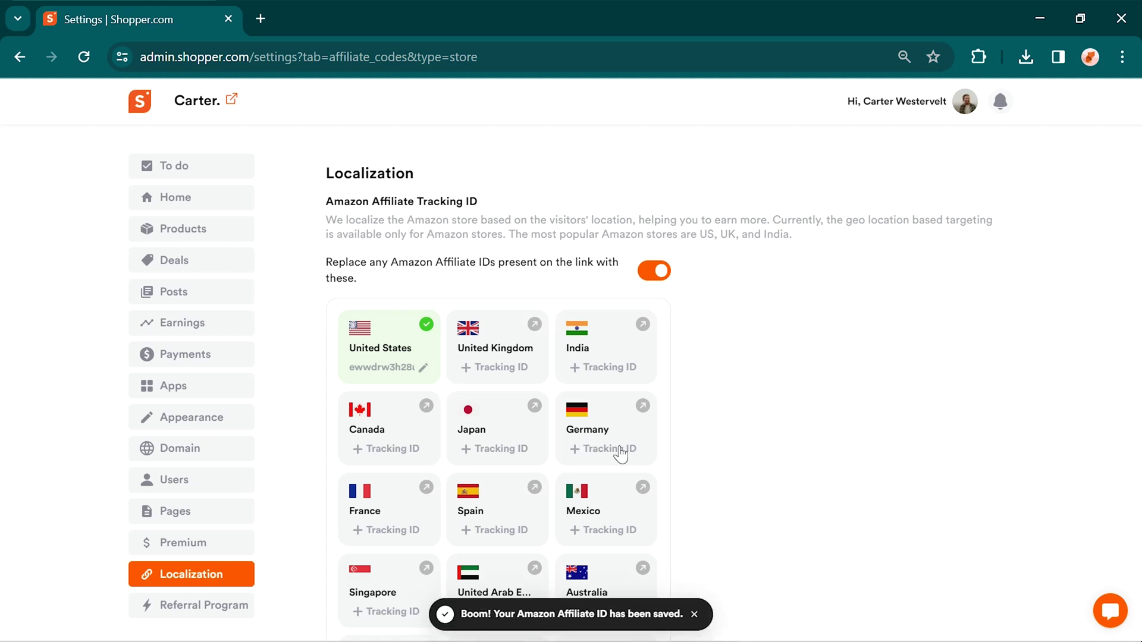
click(232, 605)
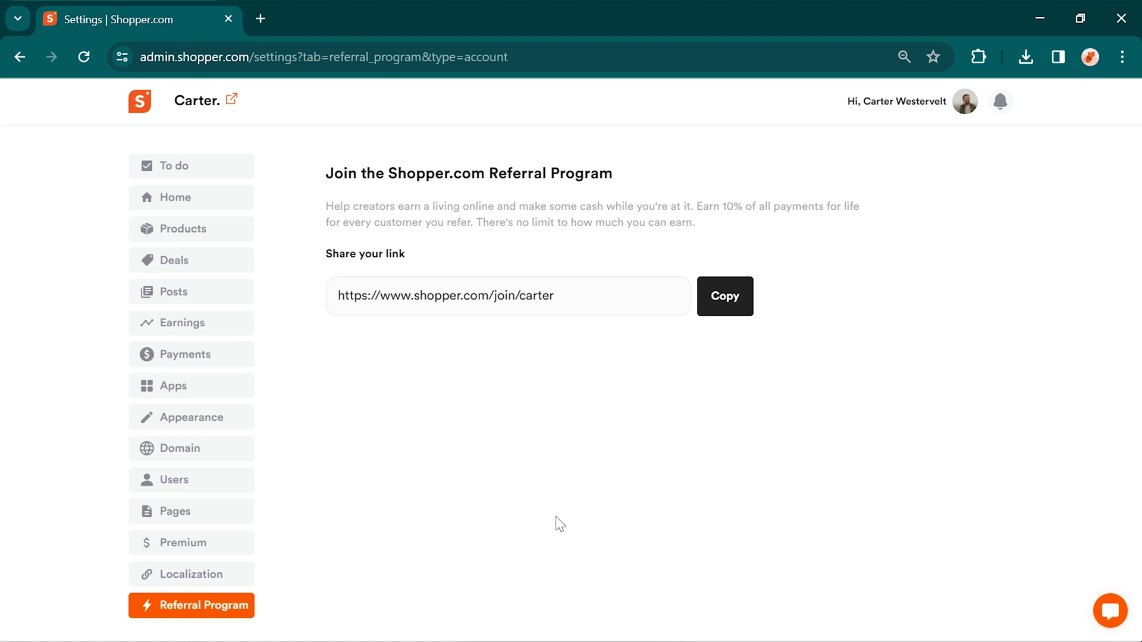
click(242, 296)
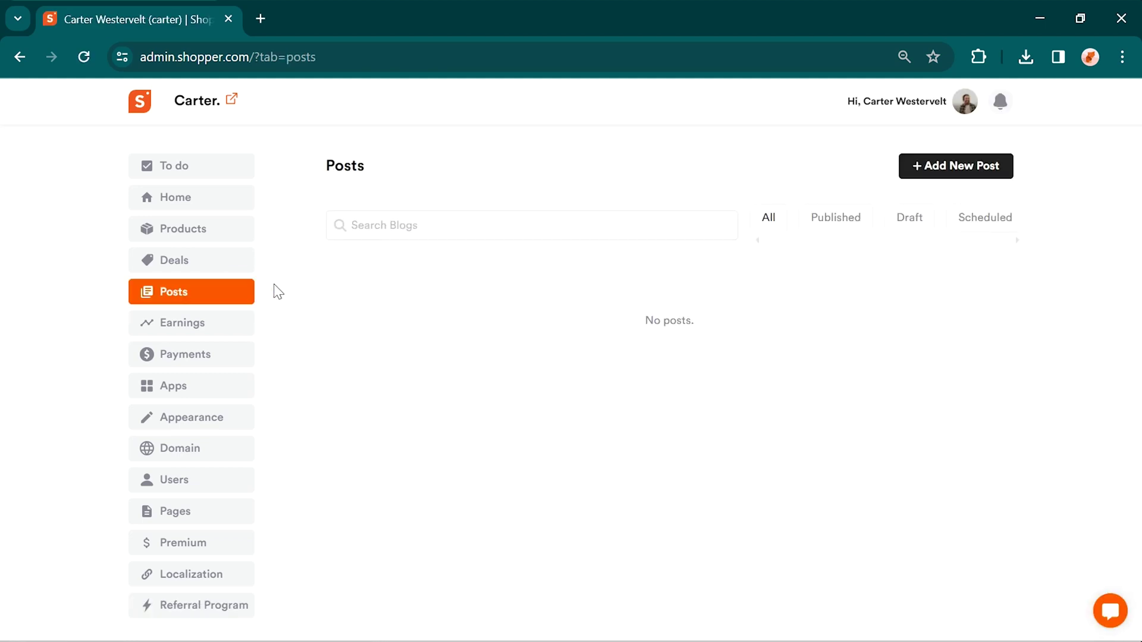
Step: Look through the store's Apps and Users settings pages
click(247, 386)
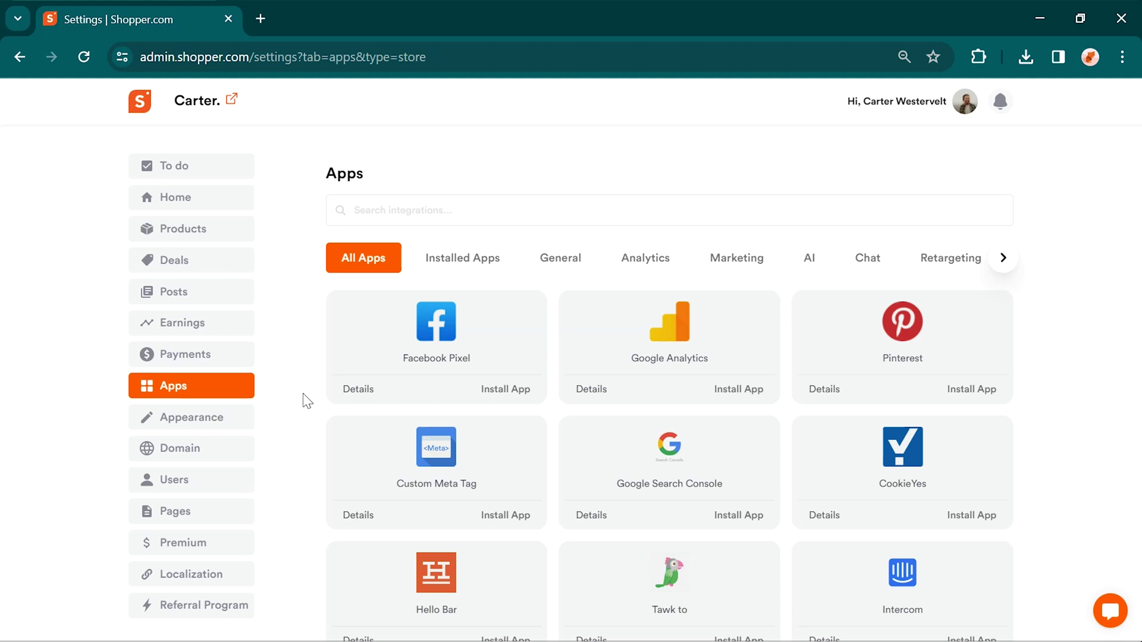
scroll(307, 401, down, 7)
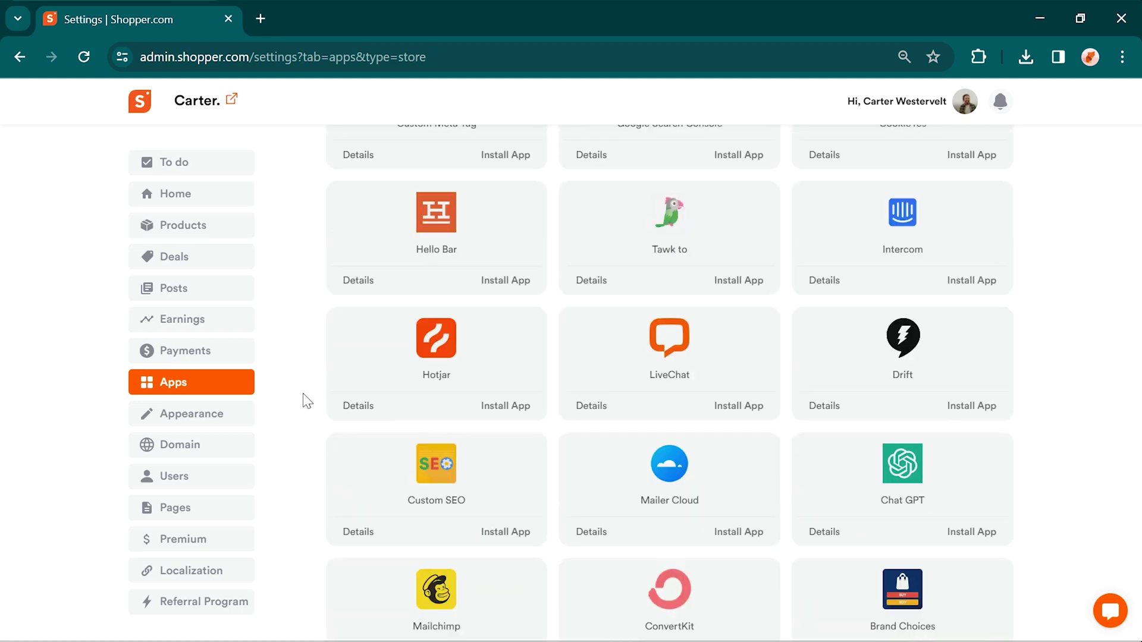
scroll(307, 401, down, 4)
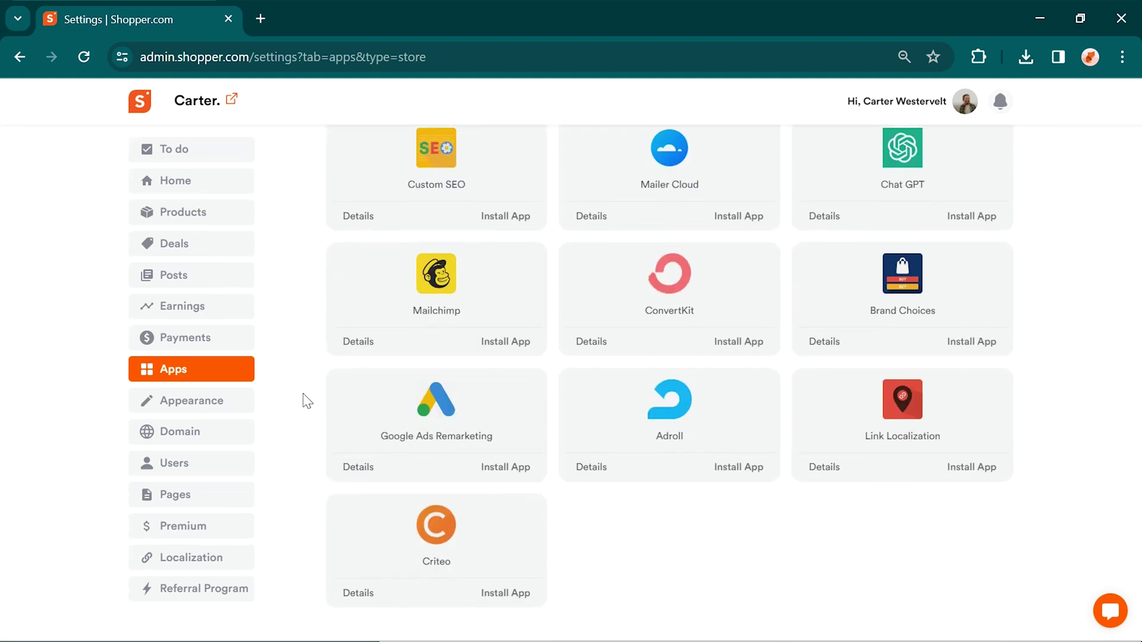
click(244, 468)
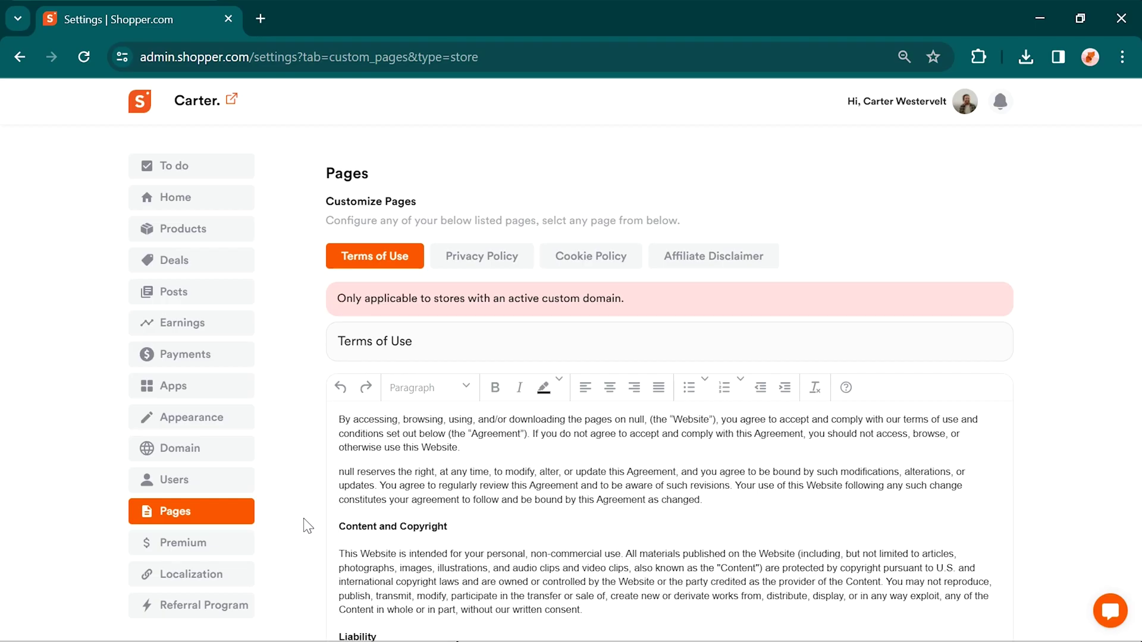
scroll(307, 526, down, 5)
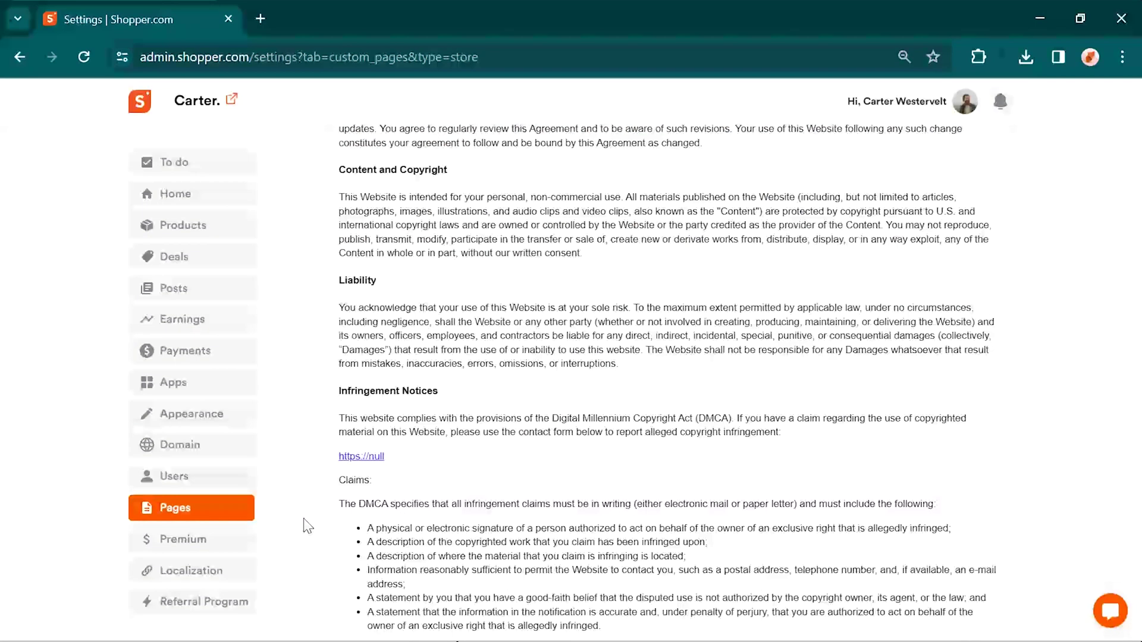
scroll(307, 526, up, 5)
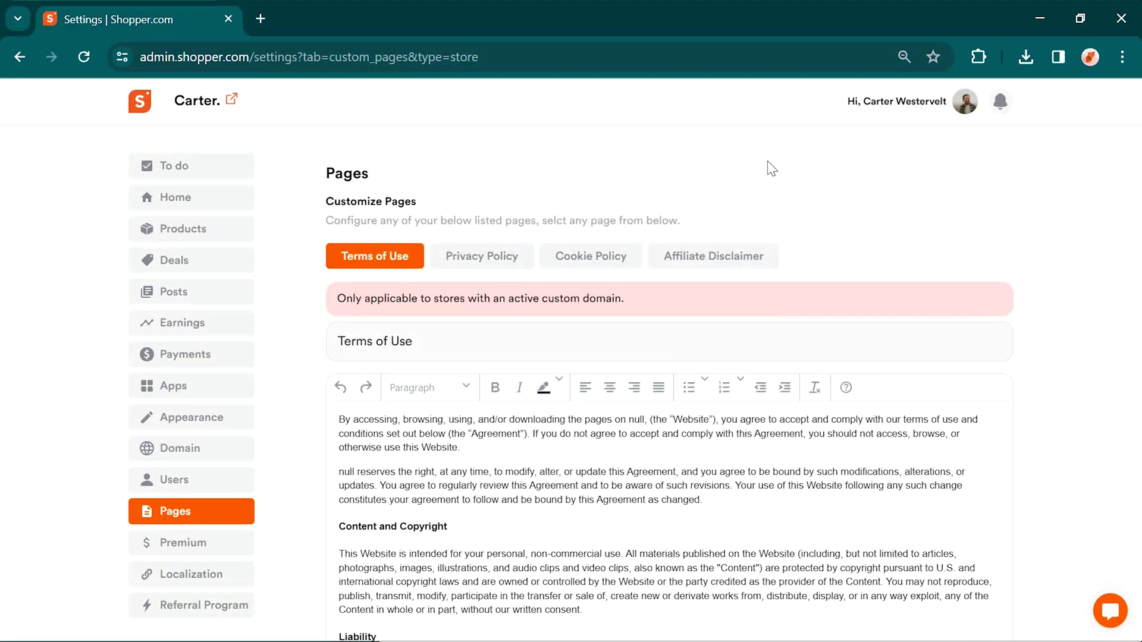
Step: Check the API settings from the account menu, then open the Custom Domain settings
click(960, 111)
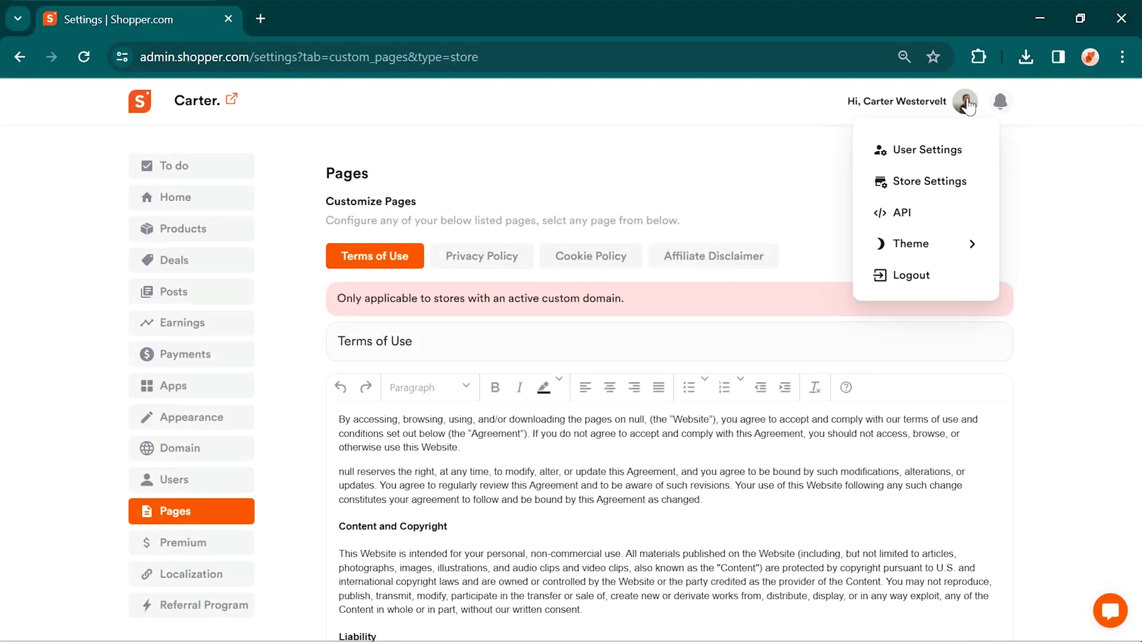
click(938, 211)
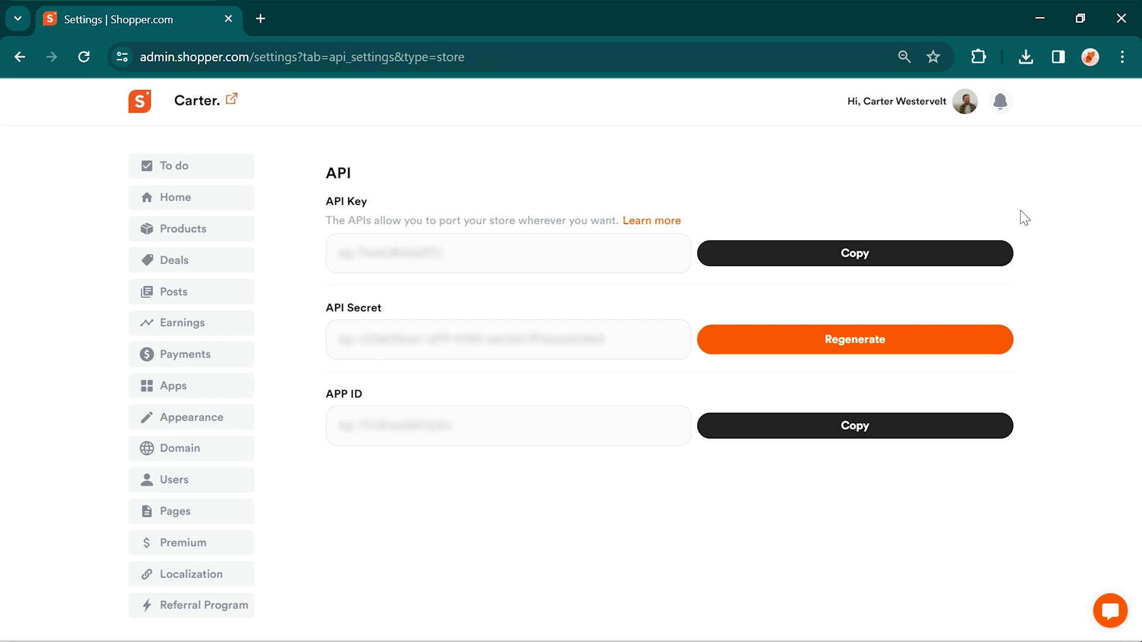
click(196, 447)
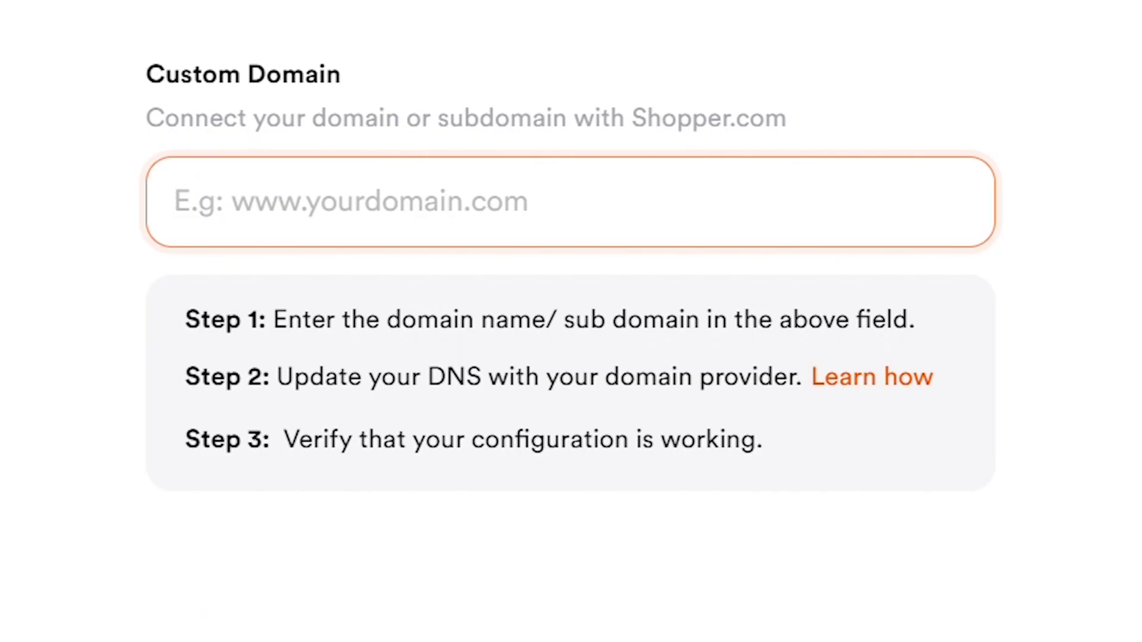
Step: Save carterw.com as the store's custom domain and run Verify now on its DNS setup
text(carterw.com)
click(919, 200)
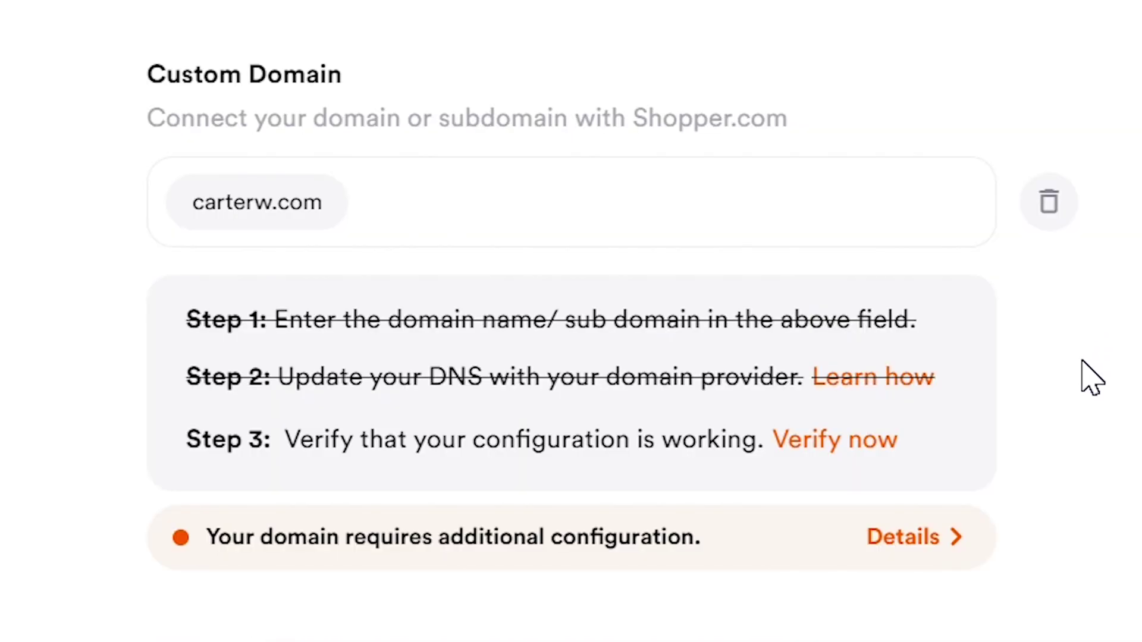
click(857, 441)
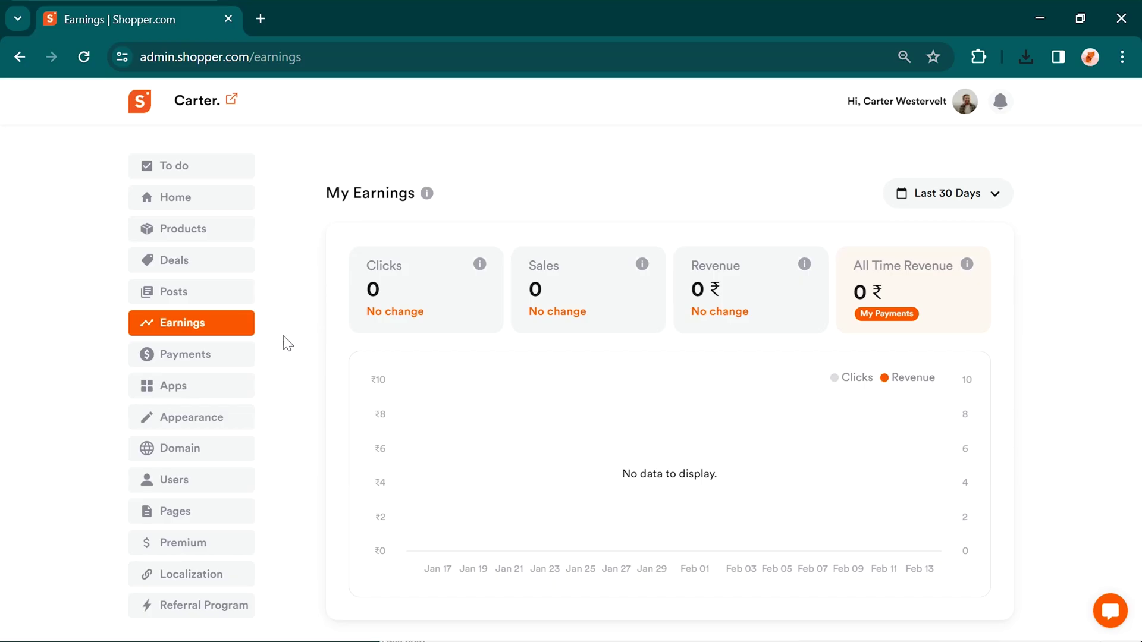
Step: Open the Add Bank Details payout form, then go to the Running shoes product collection
click(241, 360)
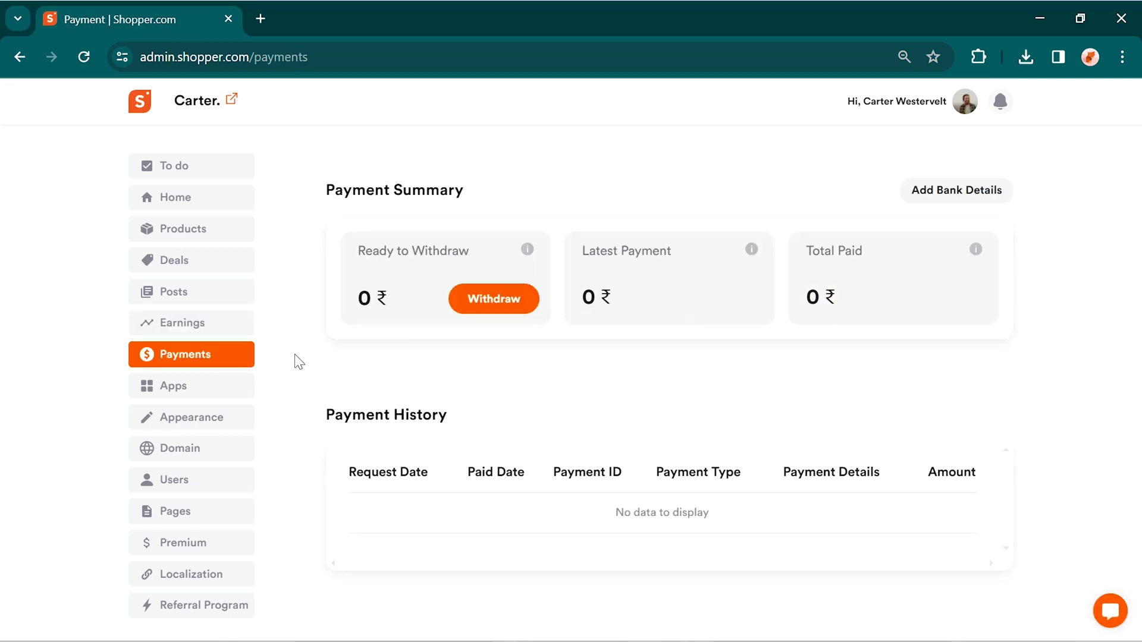
click(986, 196)
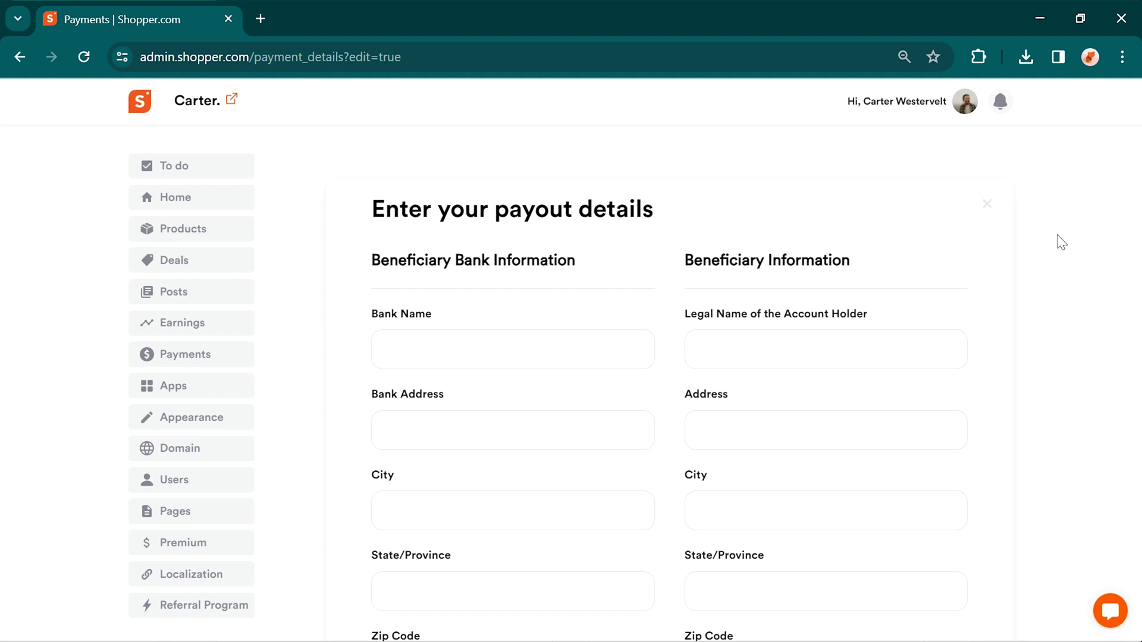
click(182, 229)
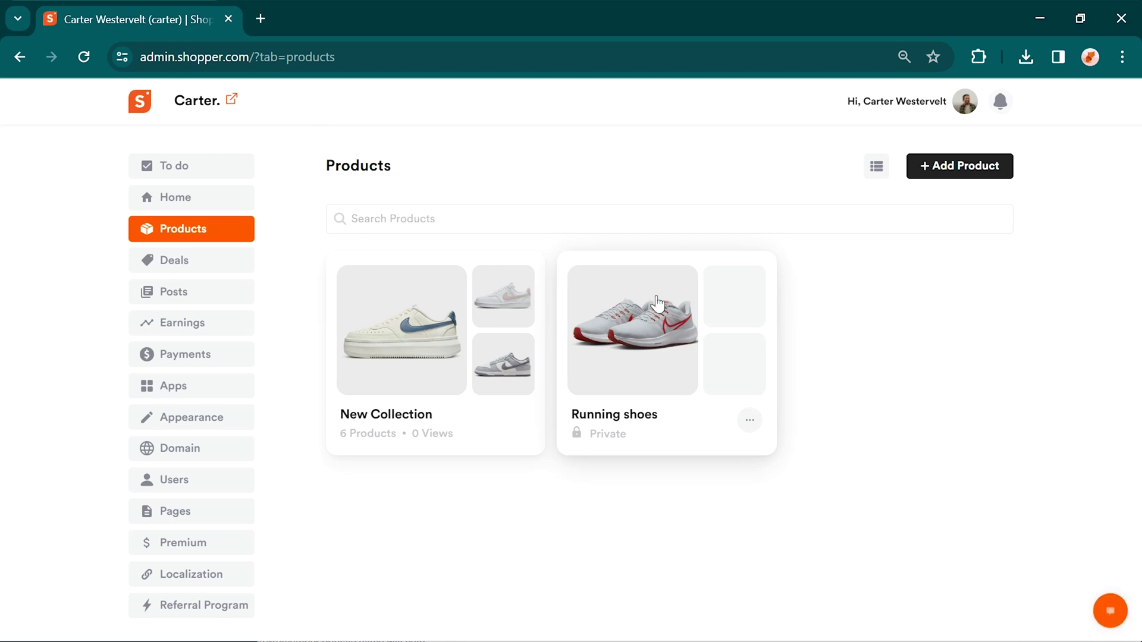
click(630, 309)
Step: Copy embed code for Nike Air Zoom Pegasus 39 at 62% width with the product name hidden
scroll(779, 584, down, 2)
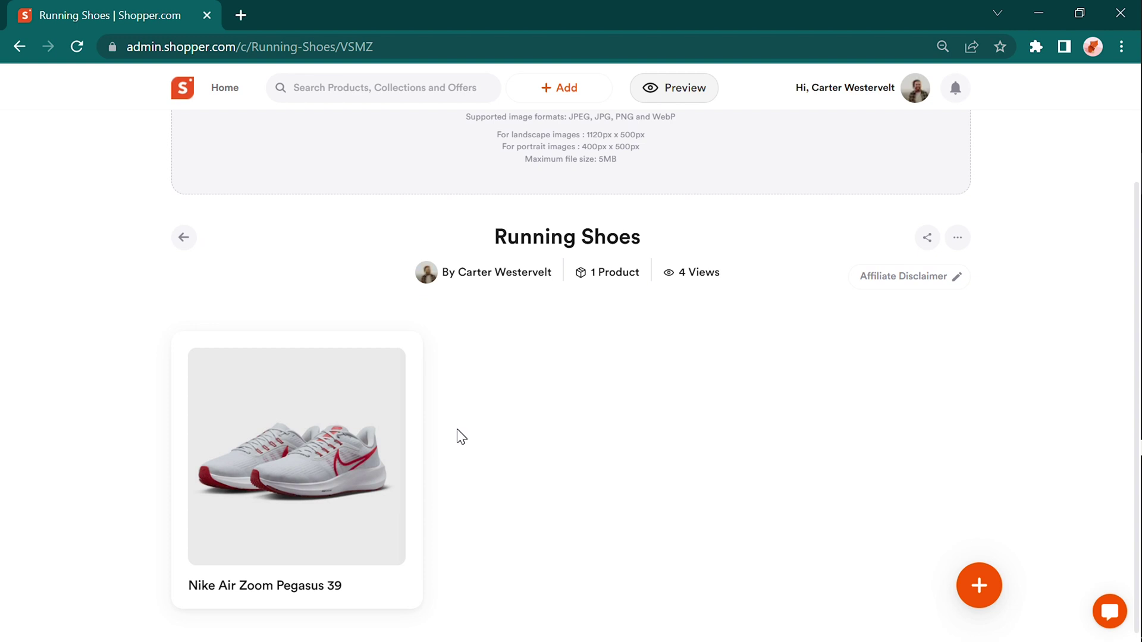
click(345, 375)
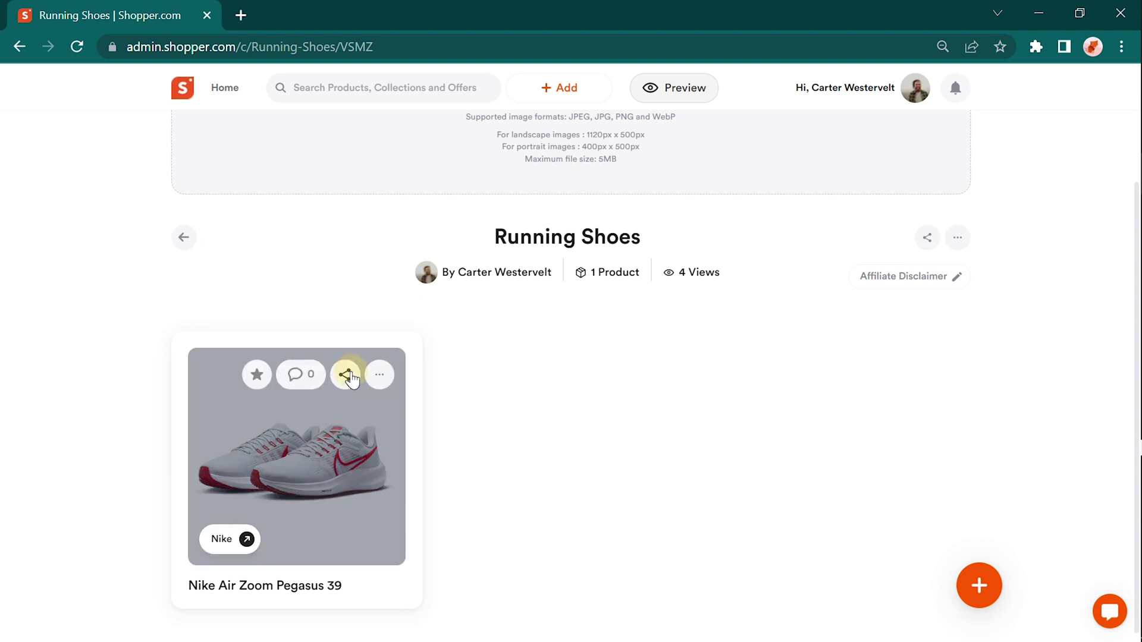
click(467, 423)
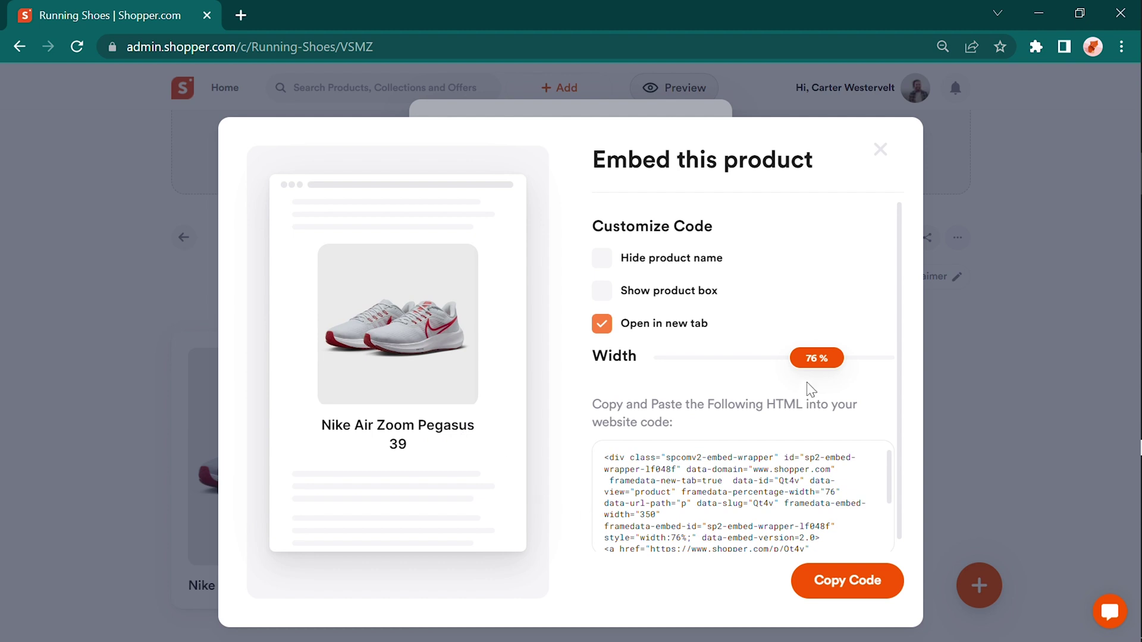
drag(816, 359, 788, 365)
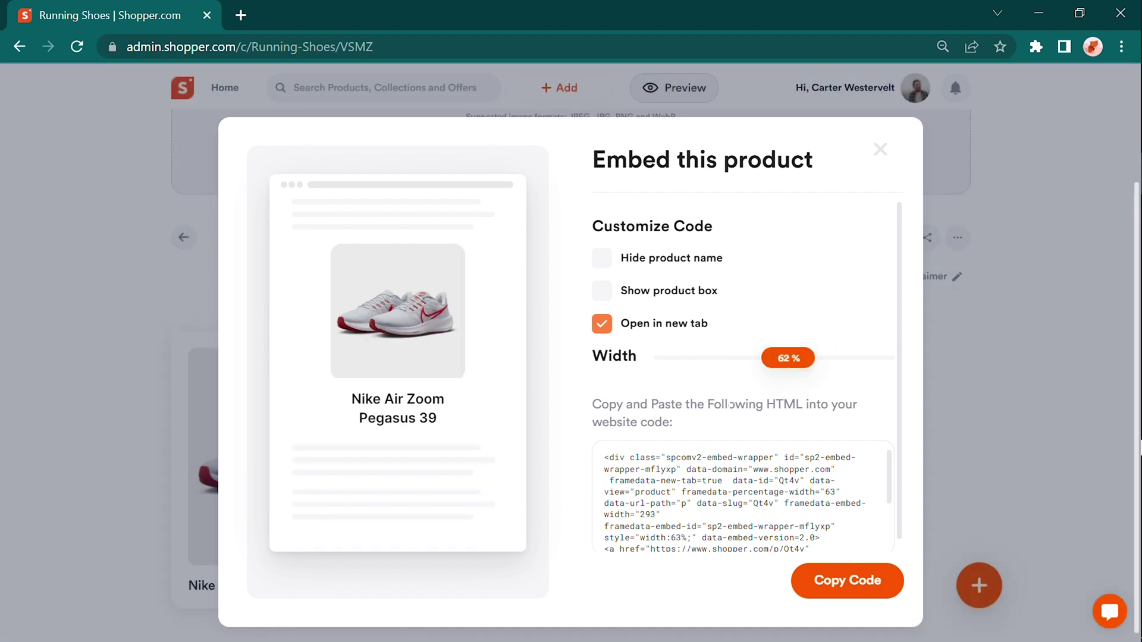
click(601, 257)
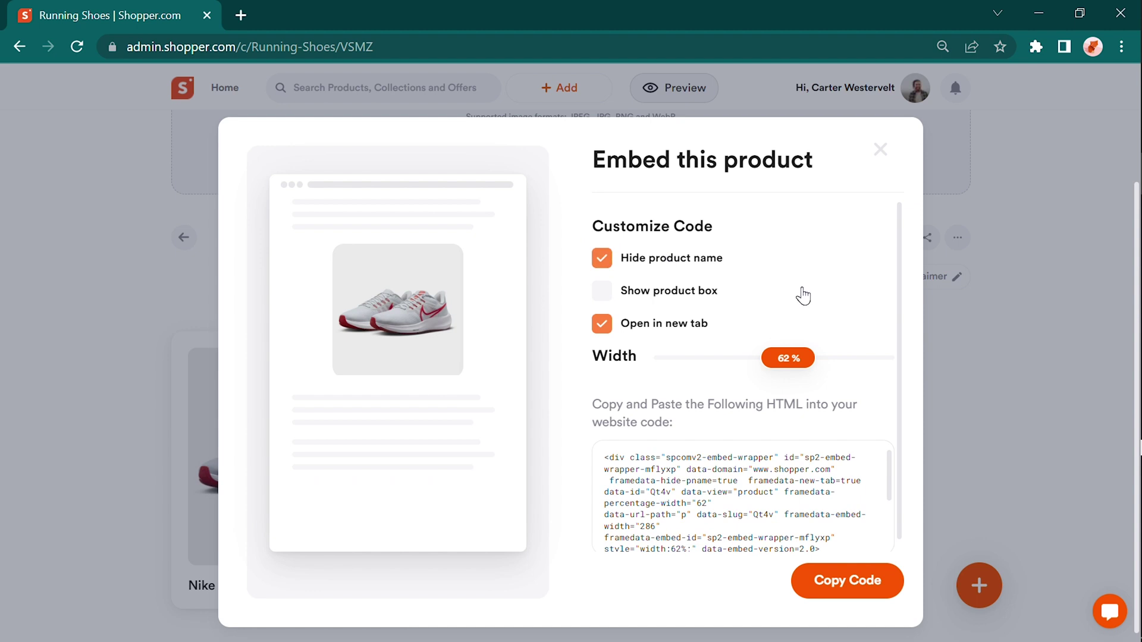
click(845, 584)
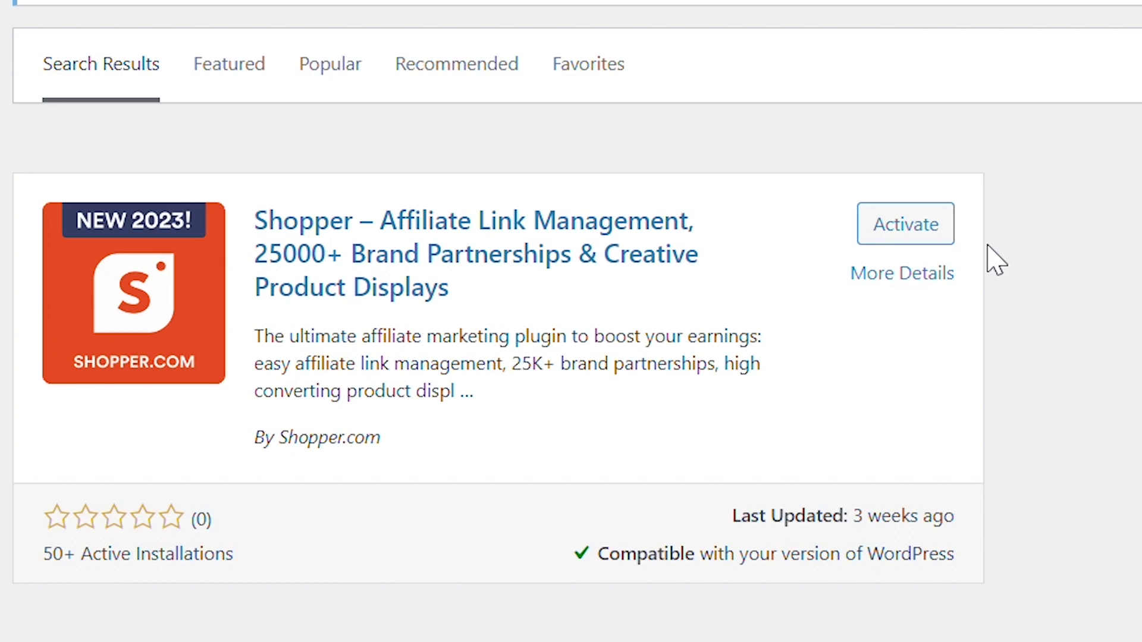
Step: Activate the Shopper.com plugin and search the WordPress plugin directory for shopper.com
click(924, 235)
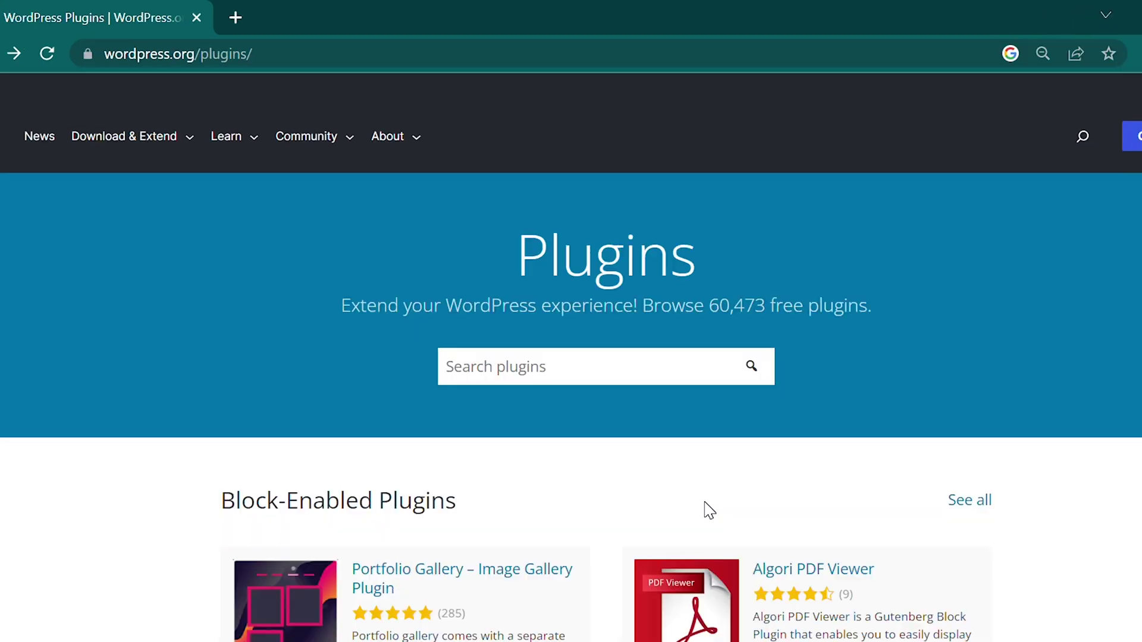
click(563, 366)
text(shopper.com)
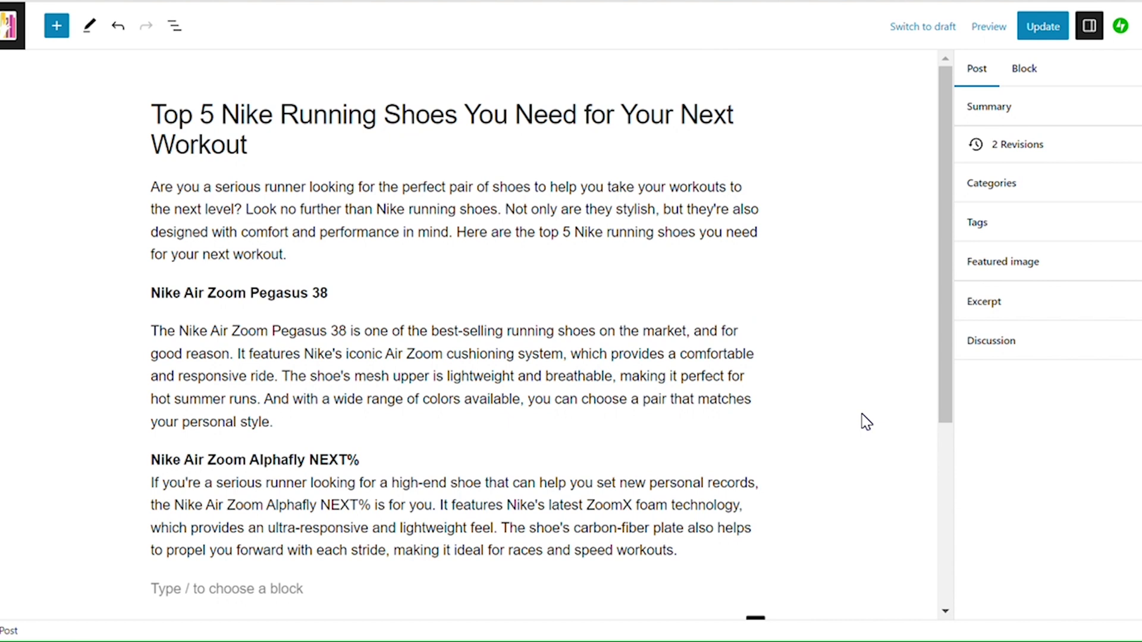
Step: Insert a Shopper.com block displaying Nike Pegasus 39 Shield and Nike Alphafly 2 into the post
scroll(863, 421, down, 5)
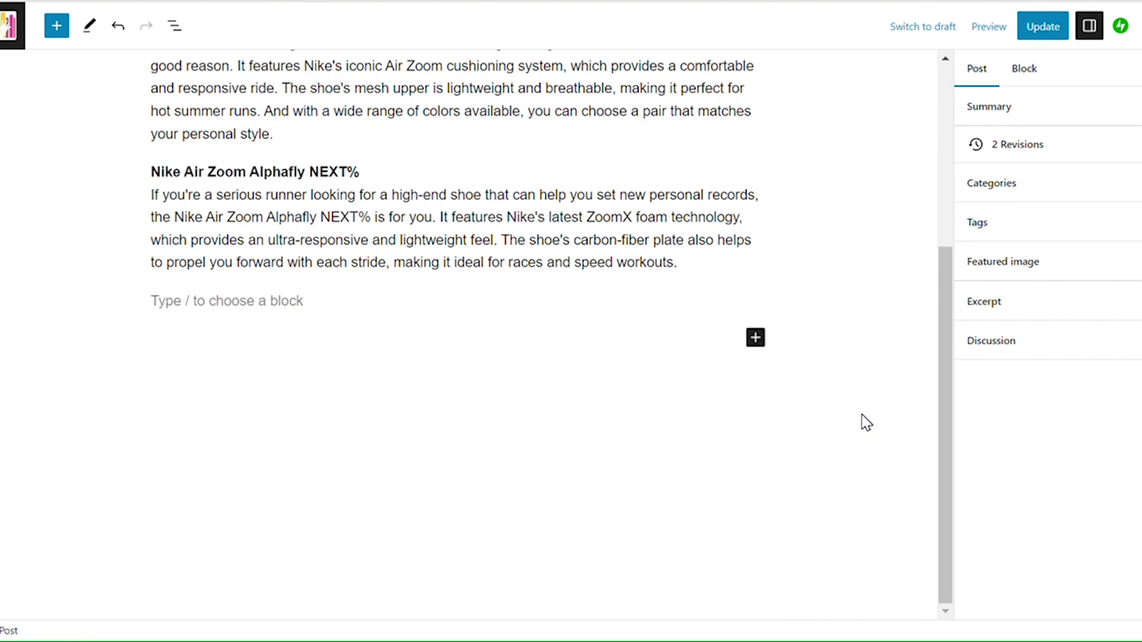
click(755, 338)
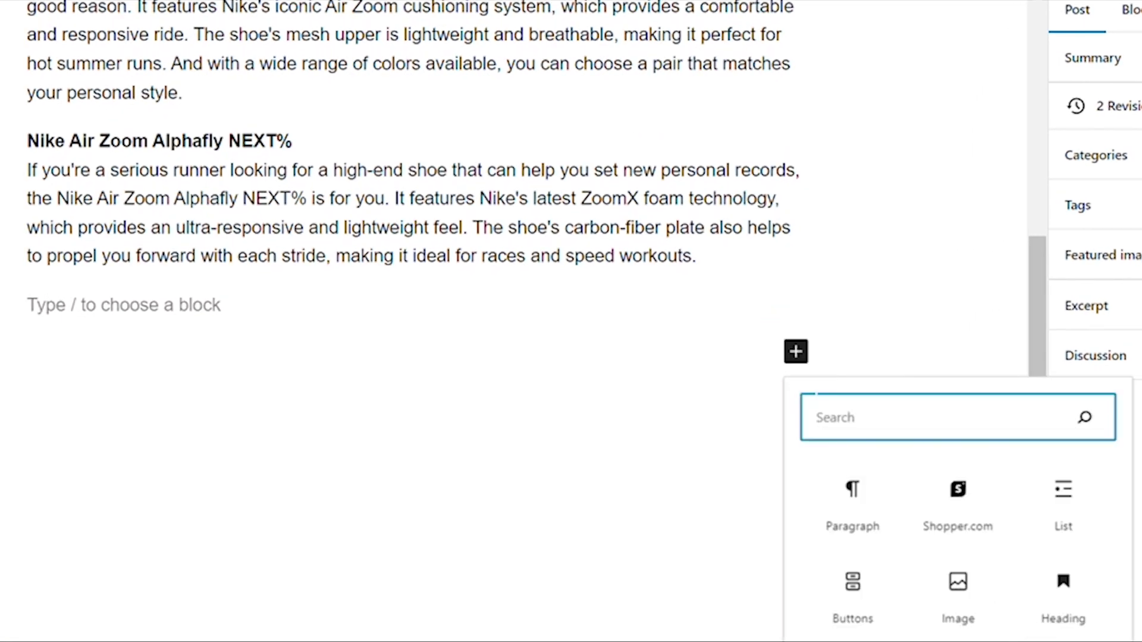
click(948, 505)
click(196, 494)
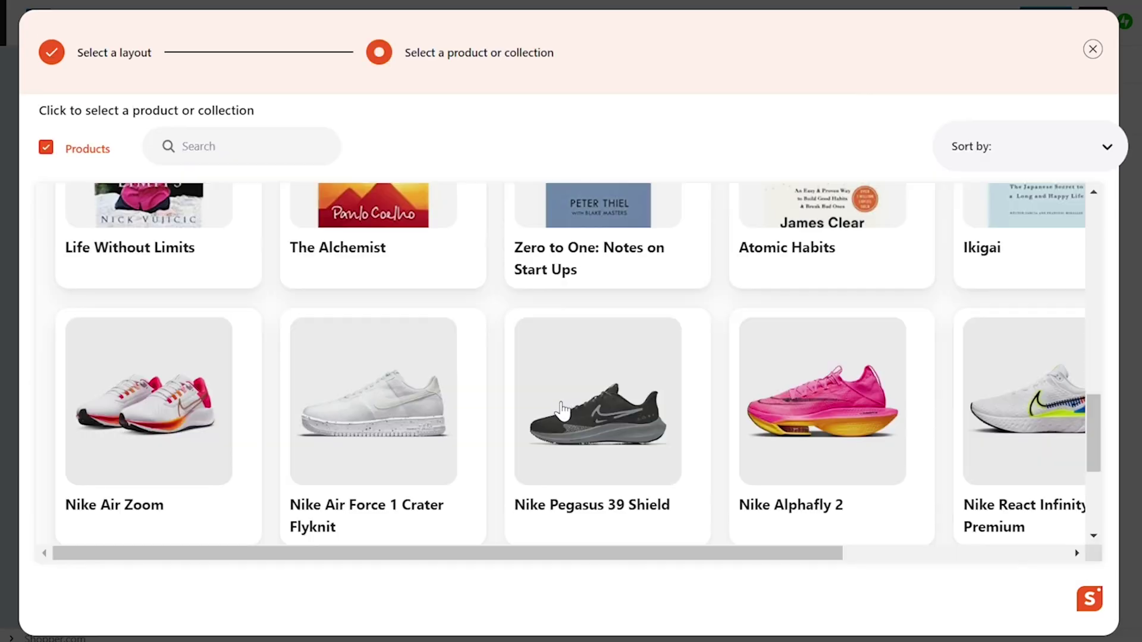
click(607, 416)
click(833, 408)
click(1017, 594)
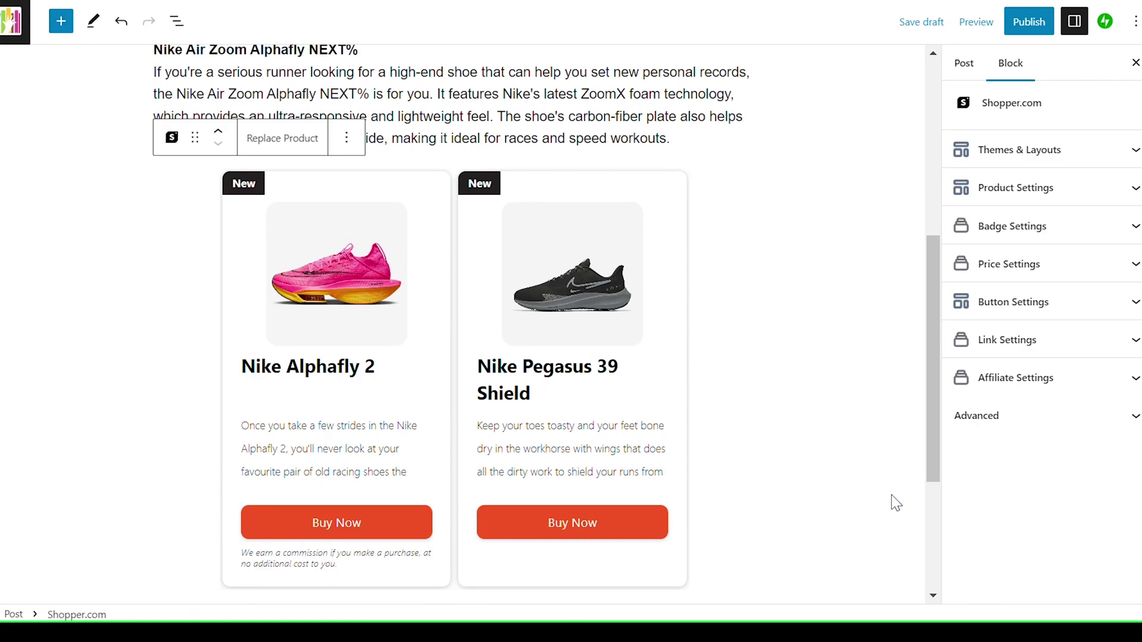
Step: Switch the product cards to Layout2 and hide the New badge on Nike Alphafly 2
click(1109, 150)
click(1093, 216)
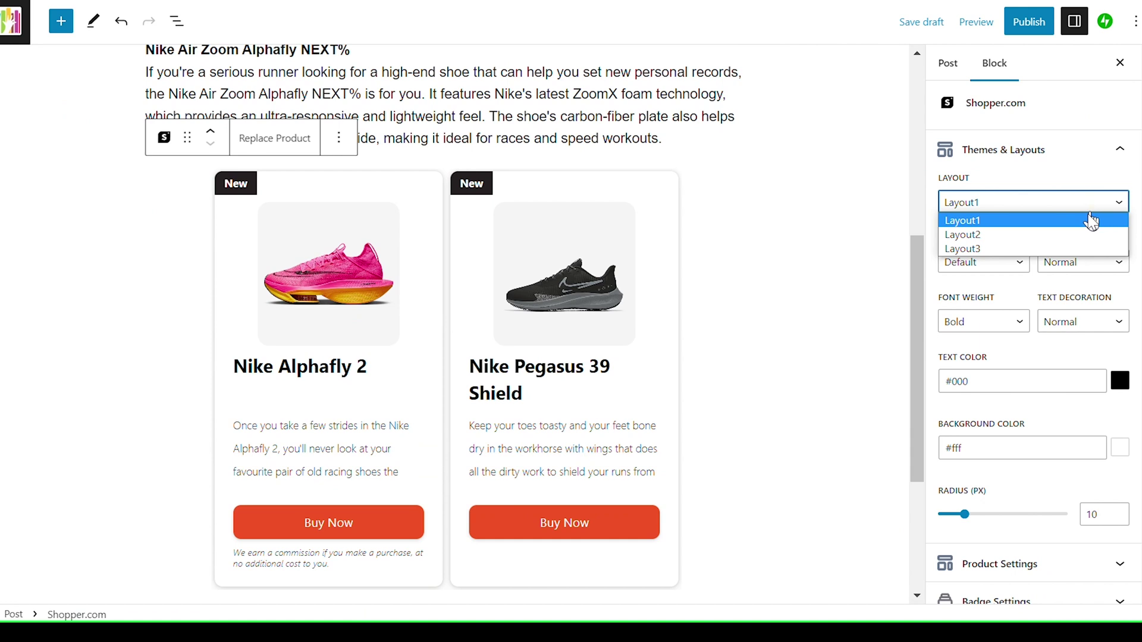
click(1073, 241)
scroll(1073, 262, down, 5)
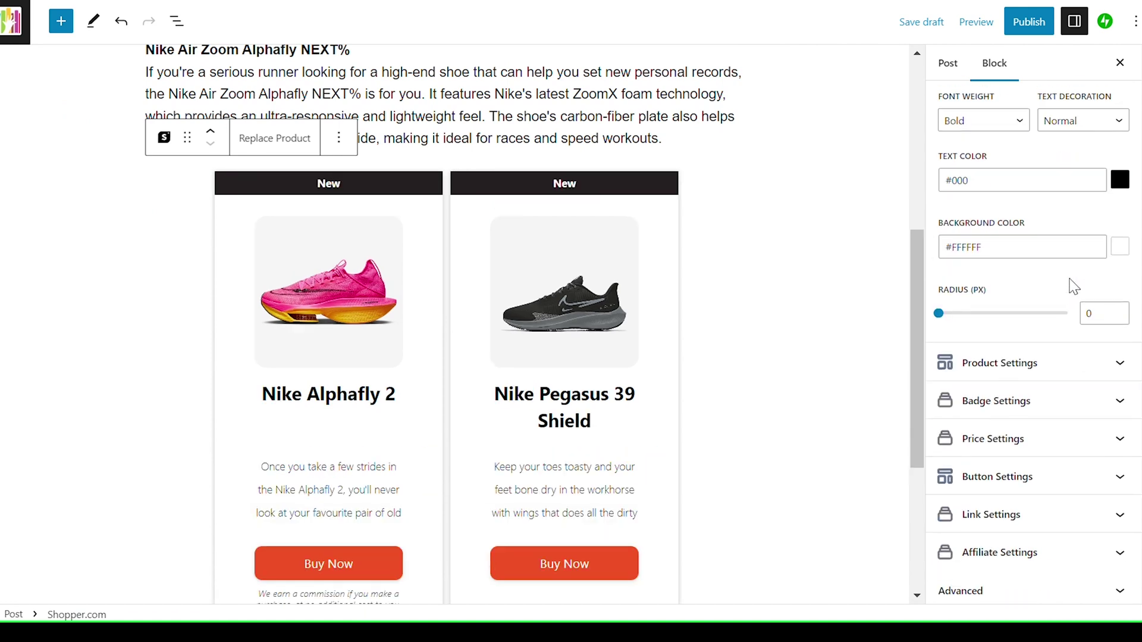
click(1050, 409)
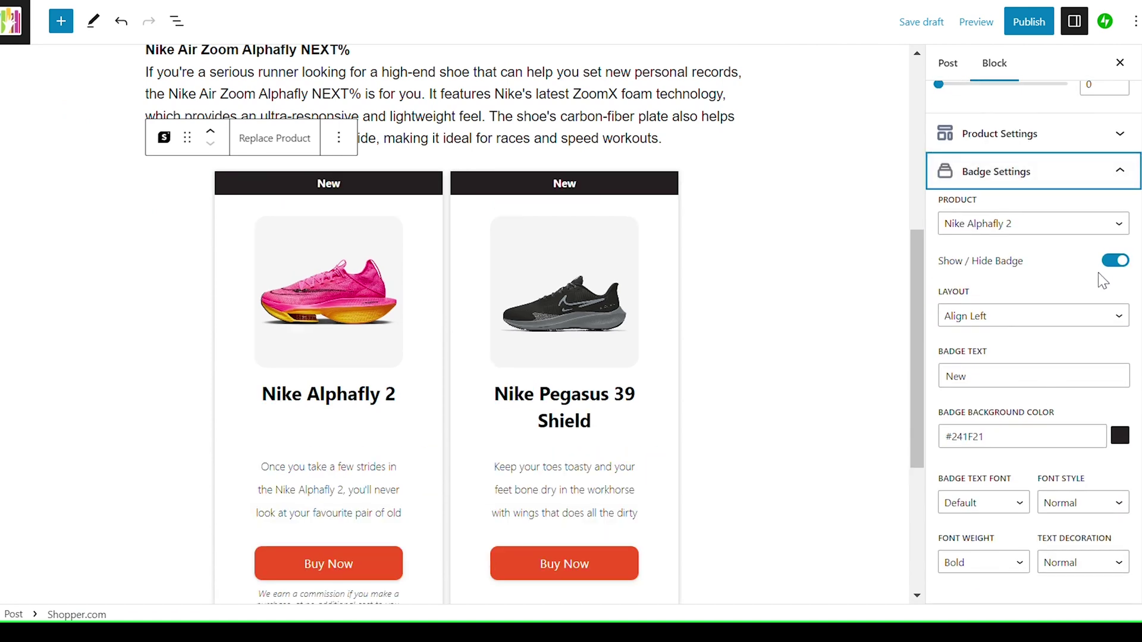
click(1113, 258)
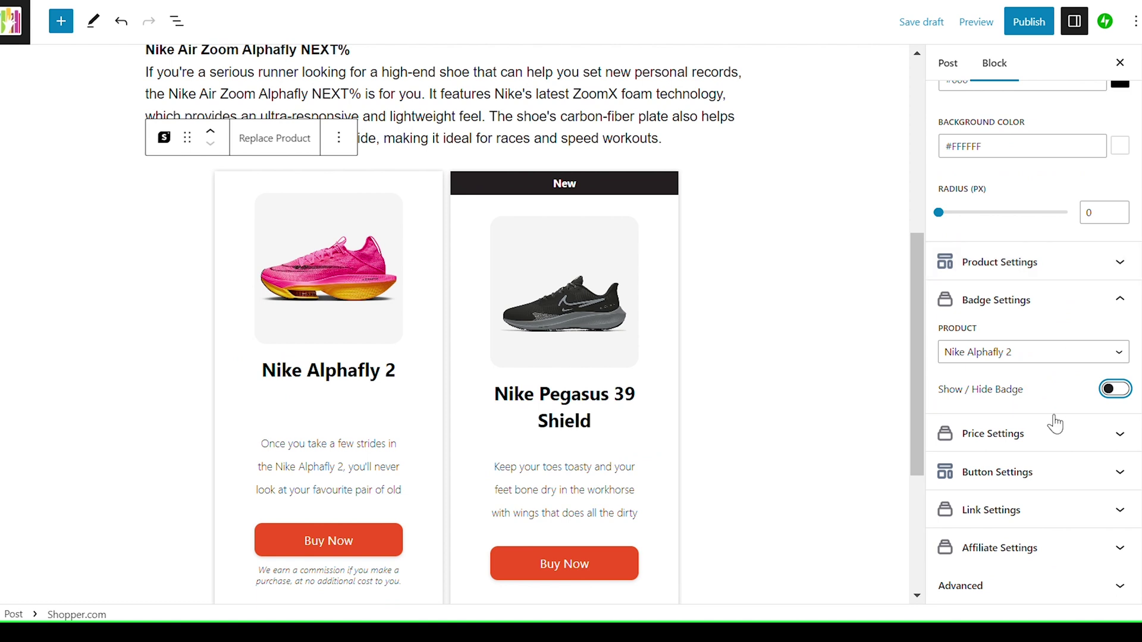